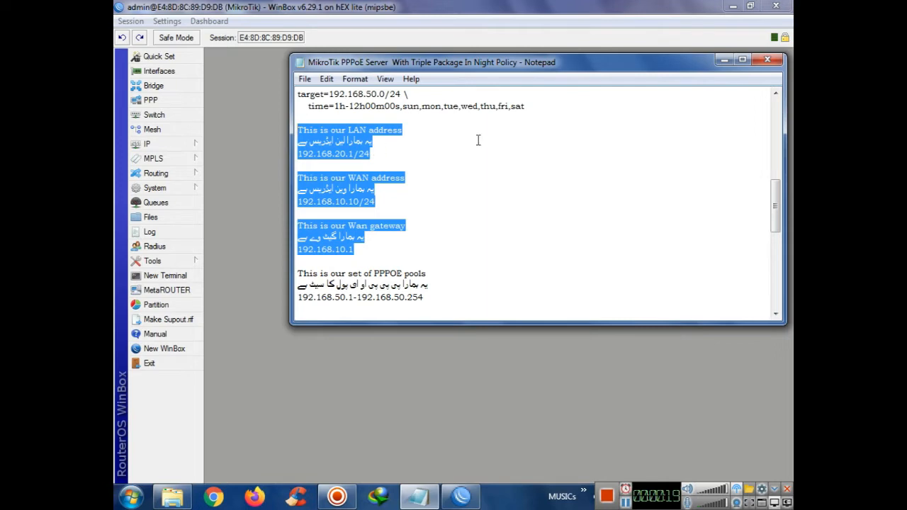
Rename interface ether1 to WAN
click(724, 61)
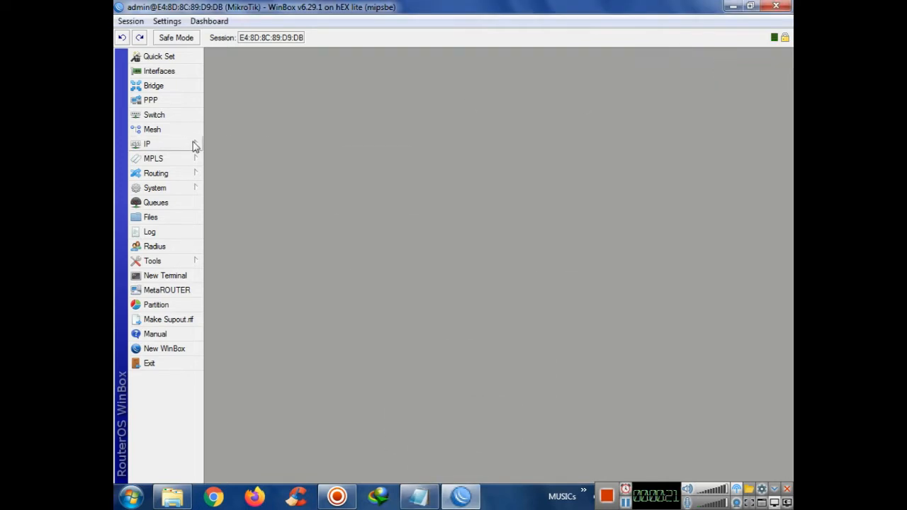
click(161, 71)
double_click(248, 114)
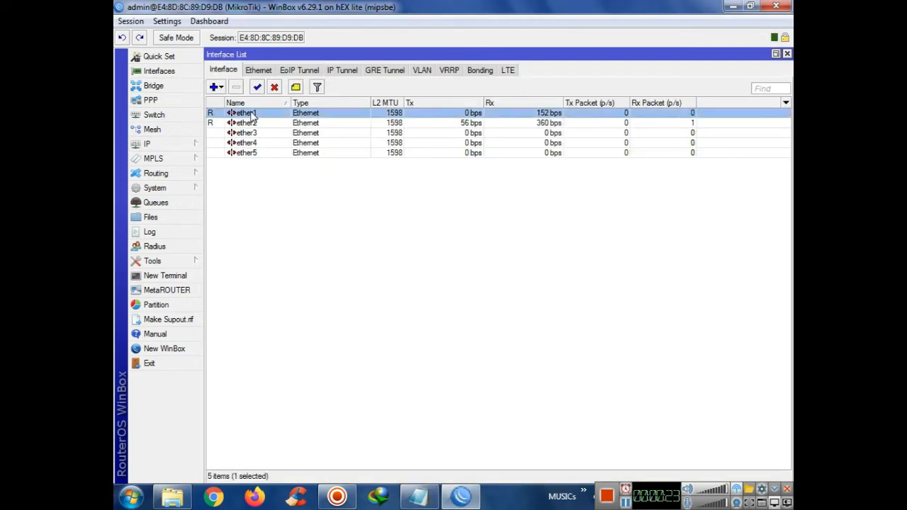
text(WAN)
key(Return)
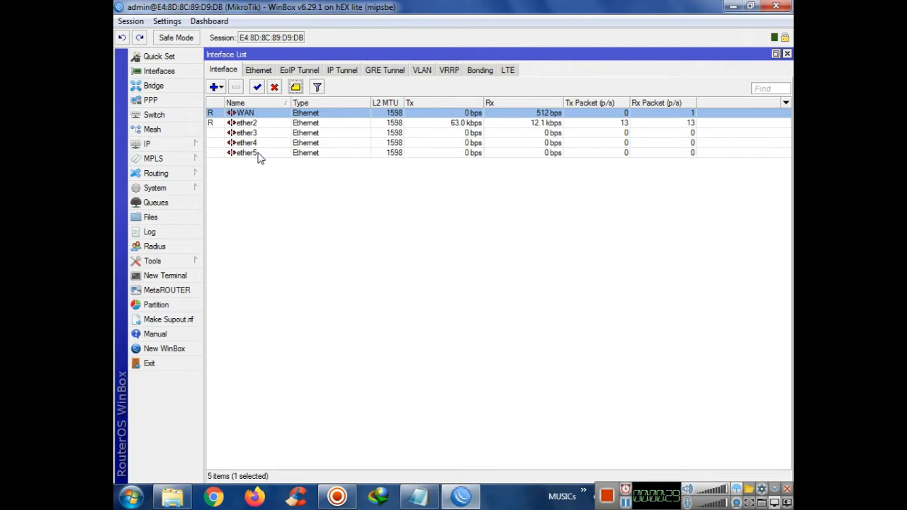
Rename interface ether2 to LAN
double_click(264, 126)
text(W)
key(BackSpace)
text(A)
key(BackSpace)
text(AN)
key(BackSpace)
key(BackSpace)
text(I)
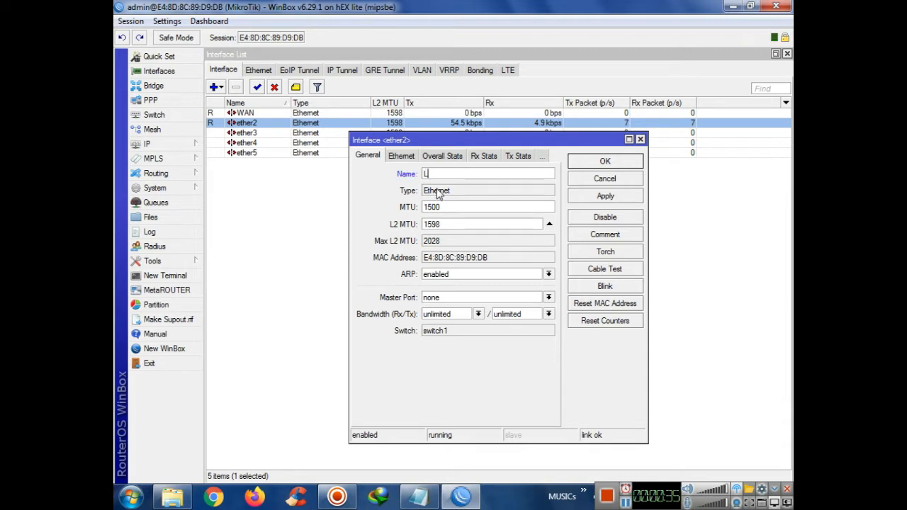
key(Return)
Disable the unused ether3, ether4 and ether5 interfaces
key(Down)
key(Down)
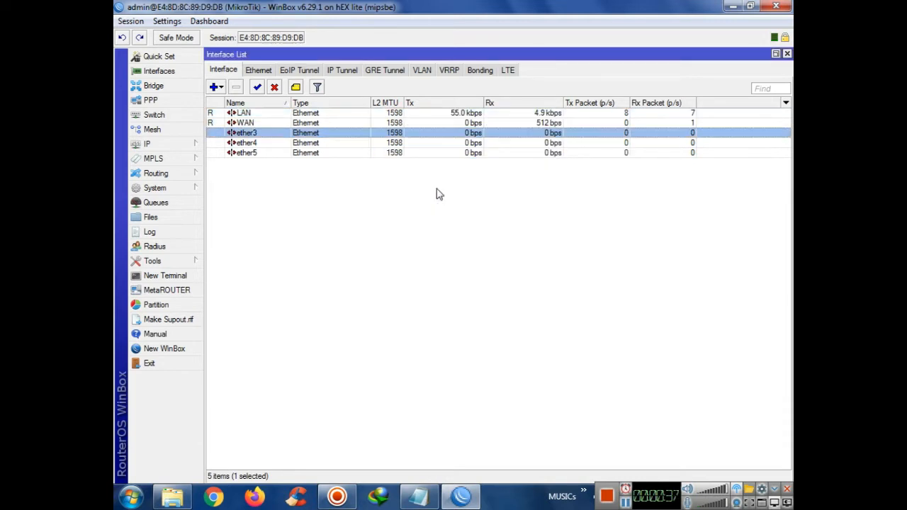
key(shift+Down)
key(shift+Down)
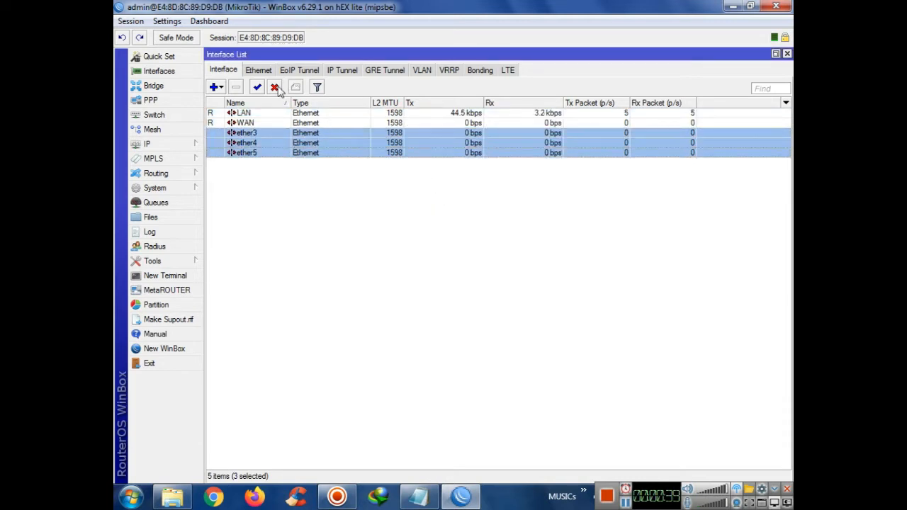
click(275, 86)
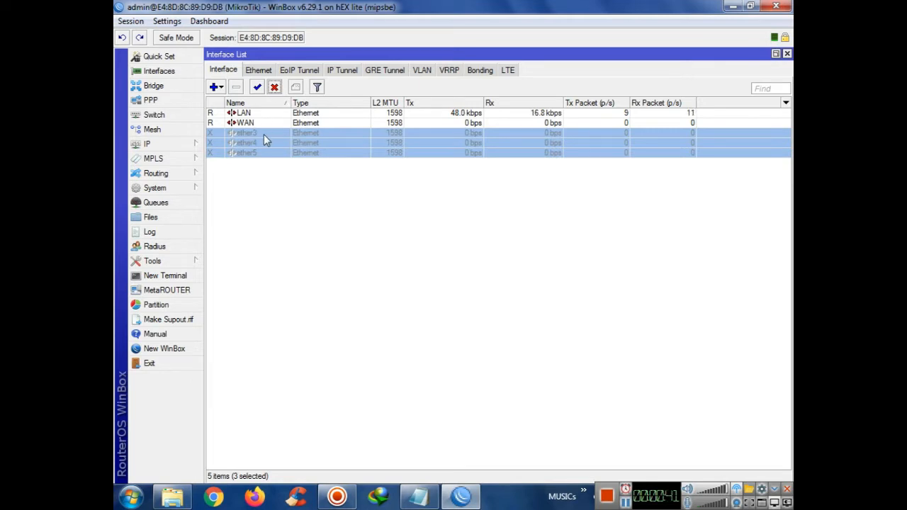
click(787, 55)
click(148, 144)
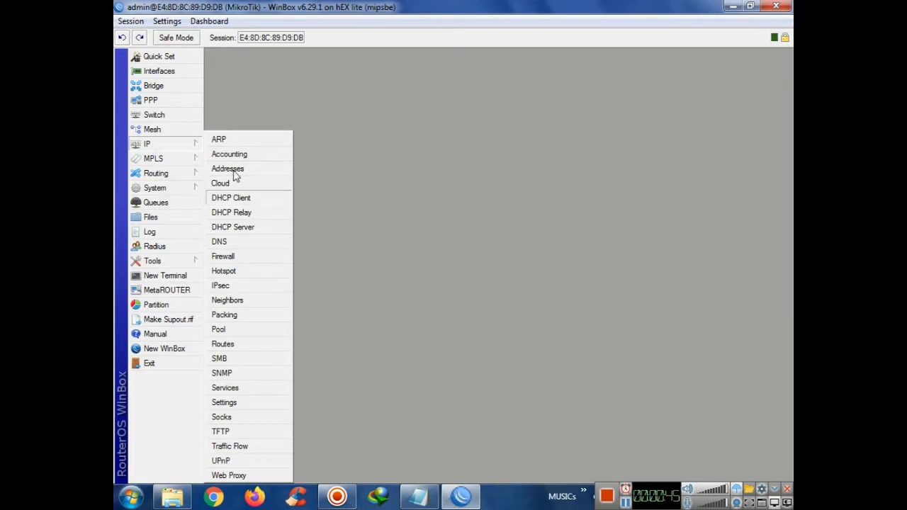
Add IP address 192.168.10.10/24 on the WAN interface
click(235, 170)
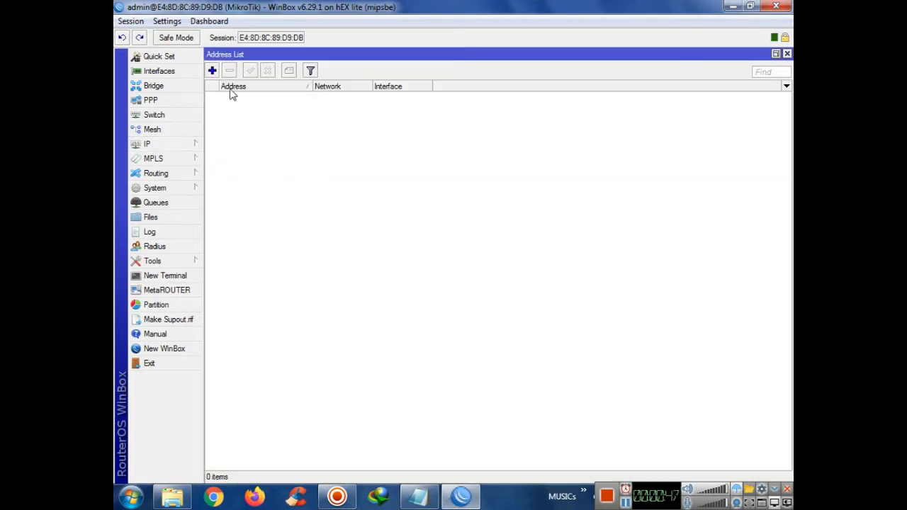
click(212, 70)
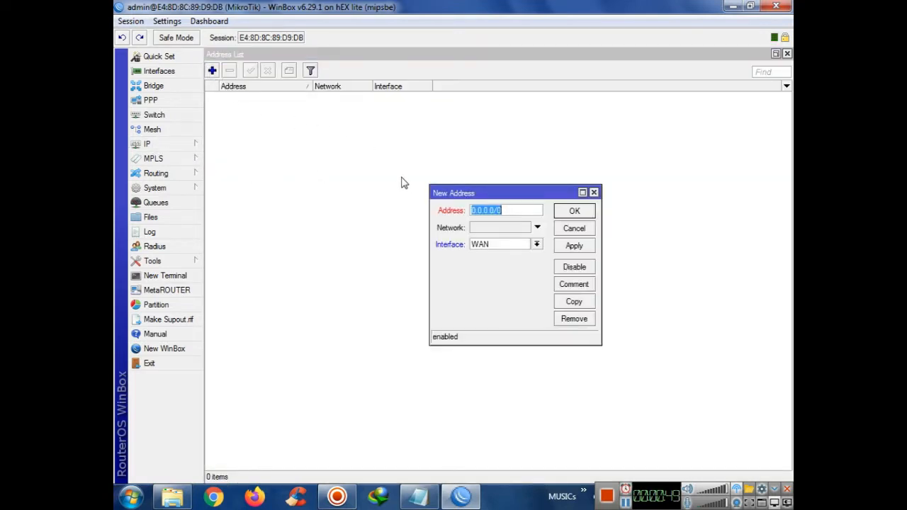
text(192.1)
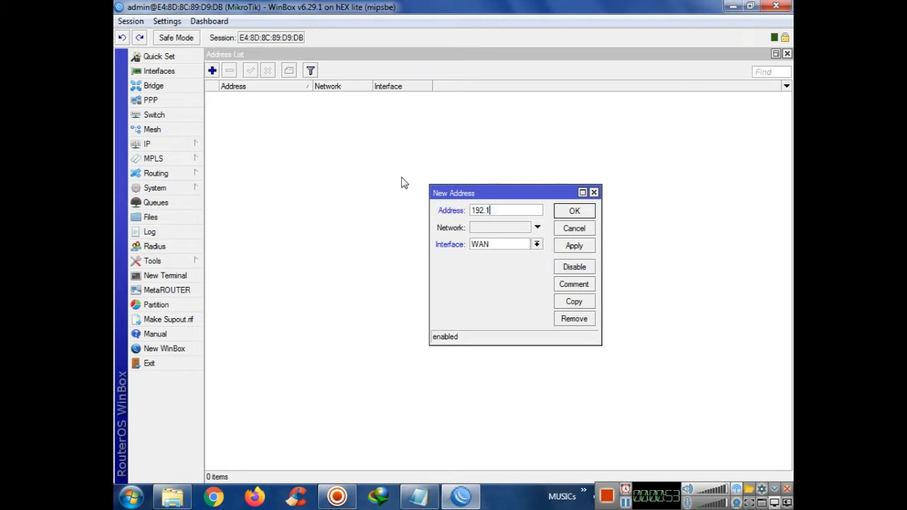
text(96810.10/24)
click(574, 246)
click(574, 210)
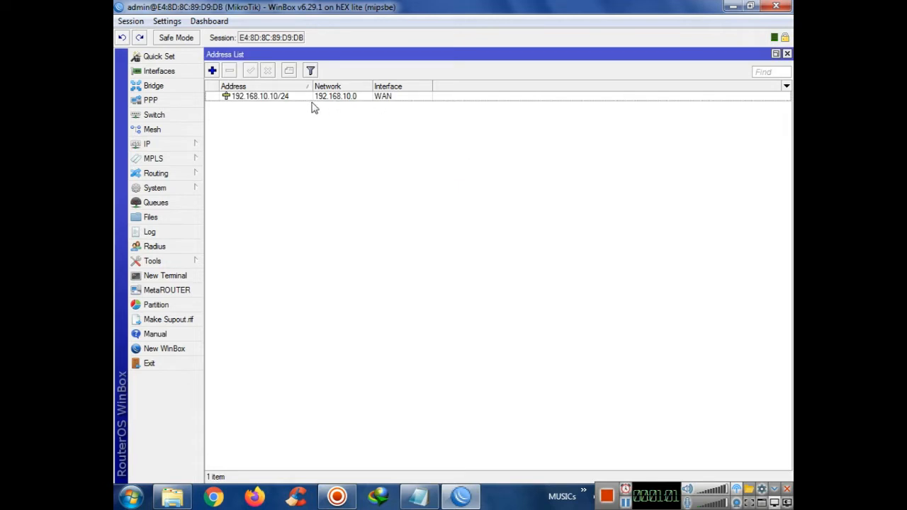
Add IP address 192.168.20.1/24 on the LAN interface
click(212, 70)
text(192.168.20.1/24)
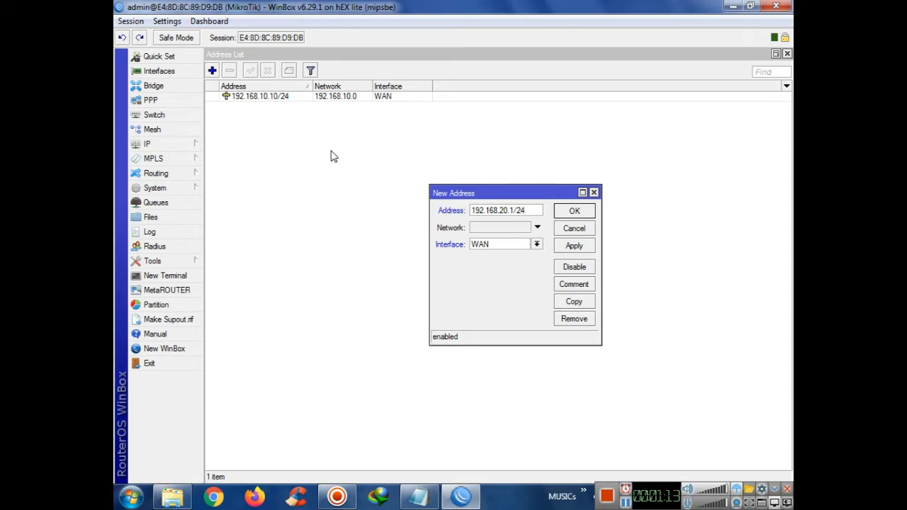
click(474, 246)
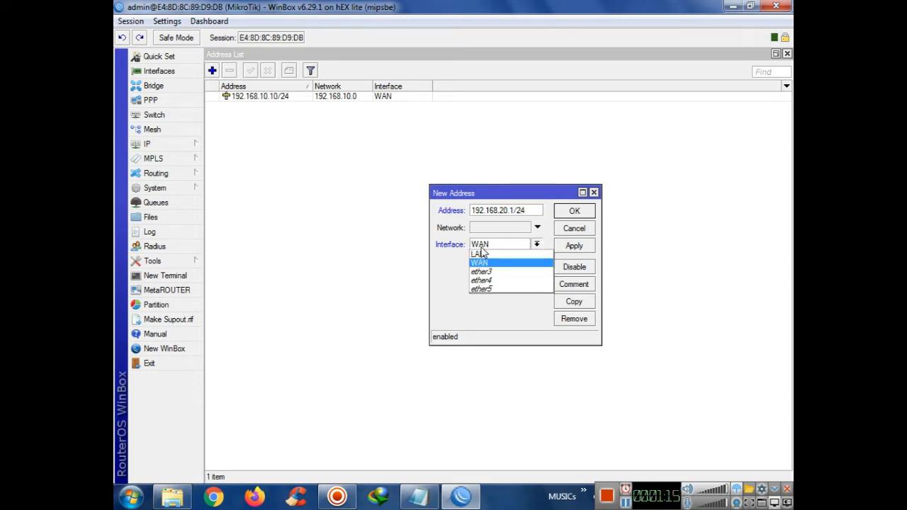
click(481, 259)
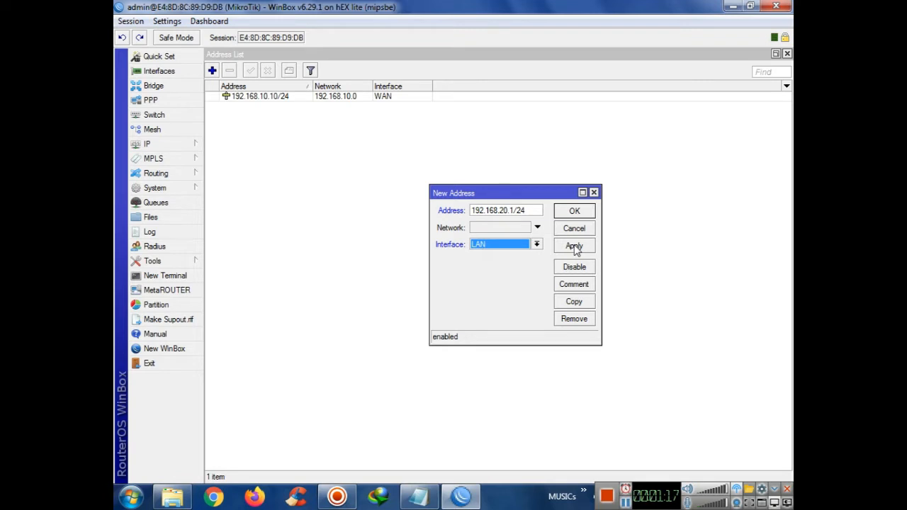
click(575, 246)
click(575, 212)
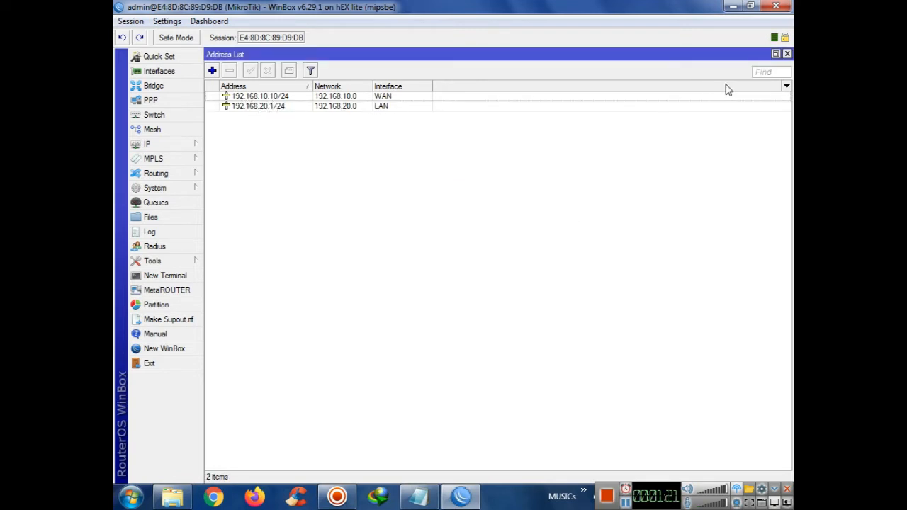
click(786, 54)
Copy the WAN gateway address 192.168.10.1 from the setup notes
click(419, 496)
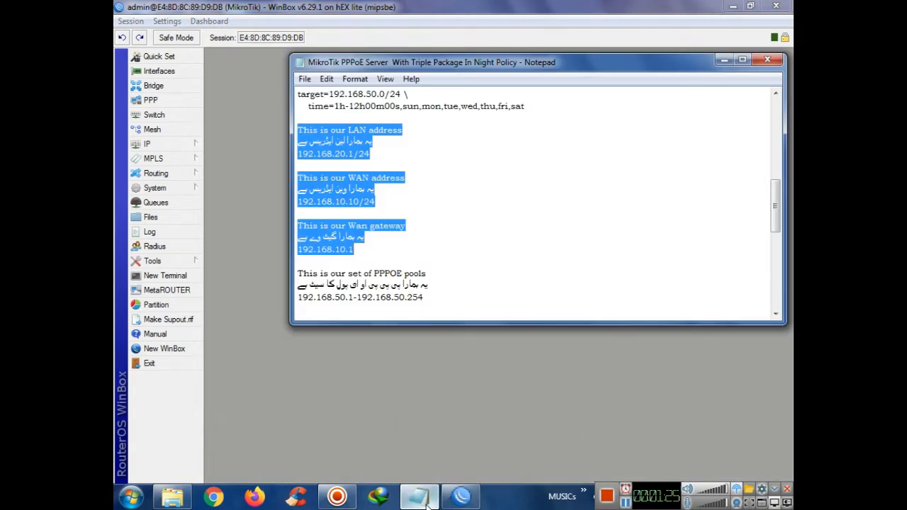
click(378, 246)
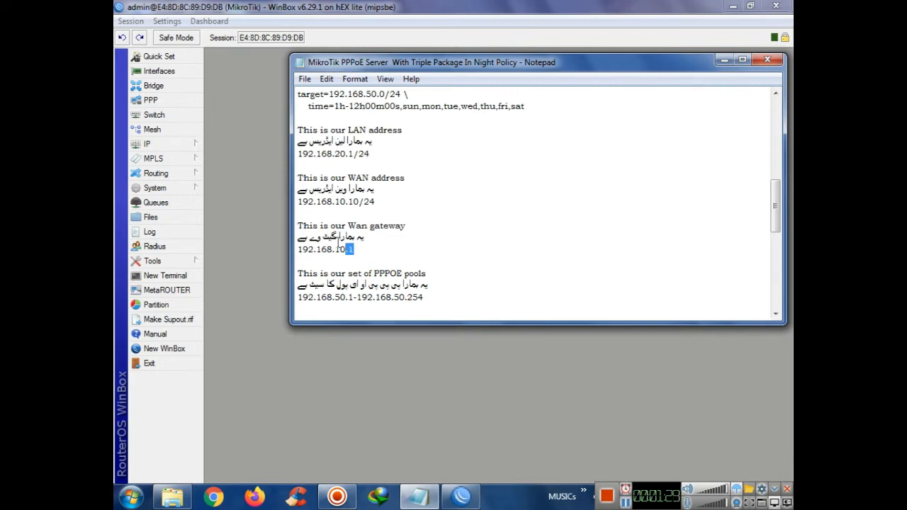
drag(353, 250, 298, 226)
drag(352, 250, 298, 259)
key(ctrl+c)
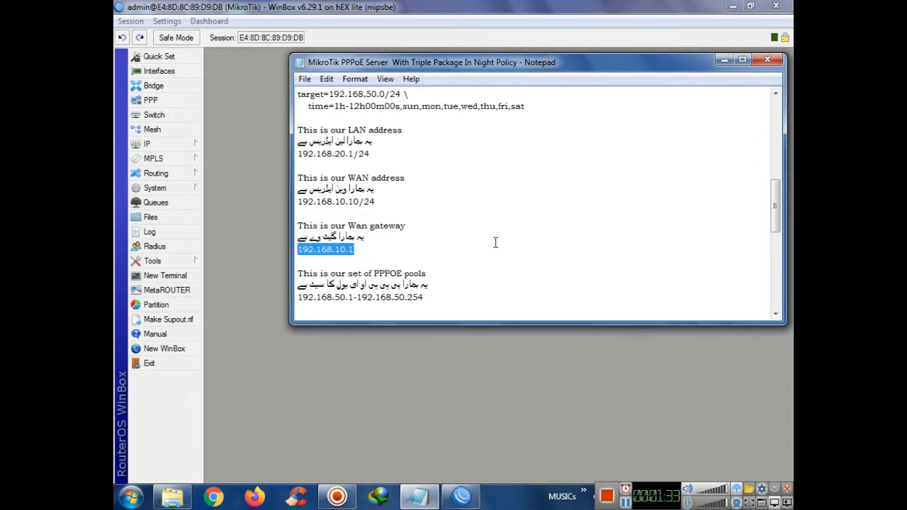
click(419, 496)
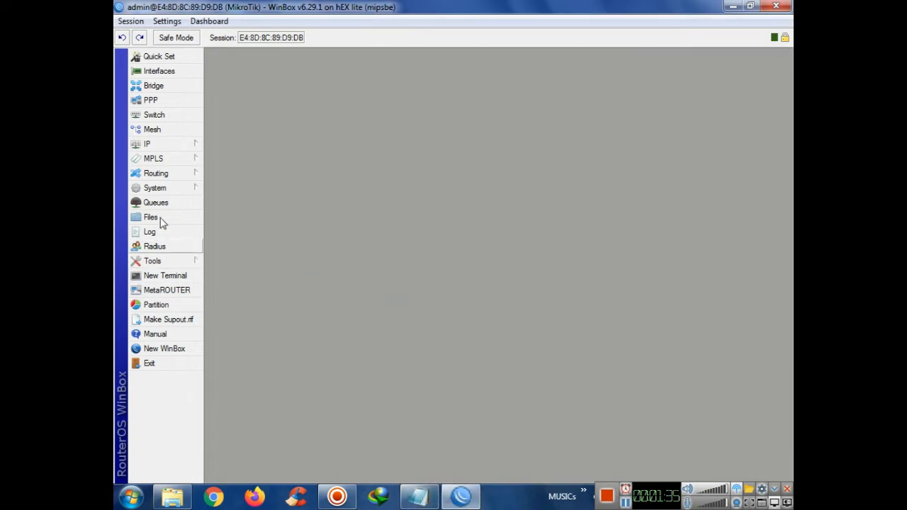
Add a default route 0.0.0.0/0 via gateway 192.168.10.1
click(150, 144)
click(248, 345)
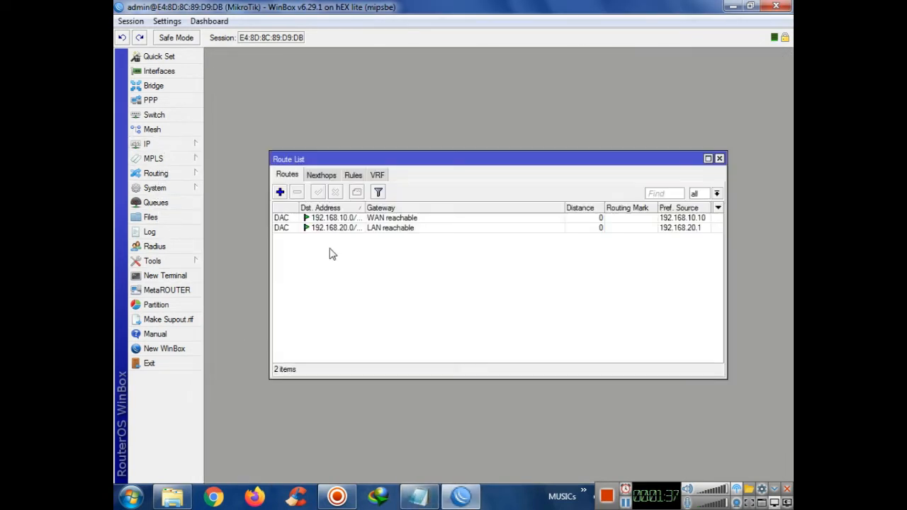
click(280, 192)
click(307, 202)
right_click(307, 202)
click(339, 241)
click(633, 201)
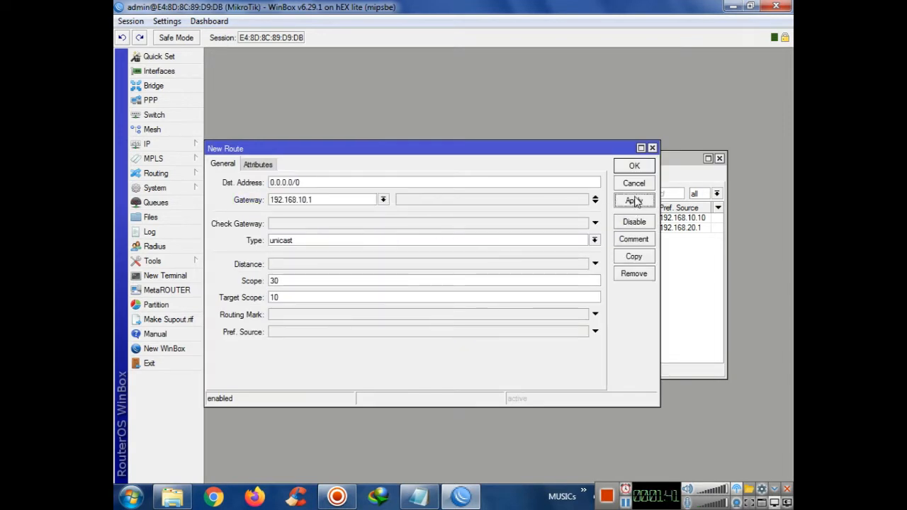
click(634, 167)
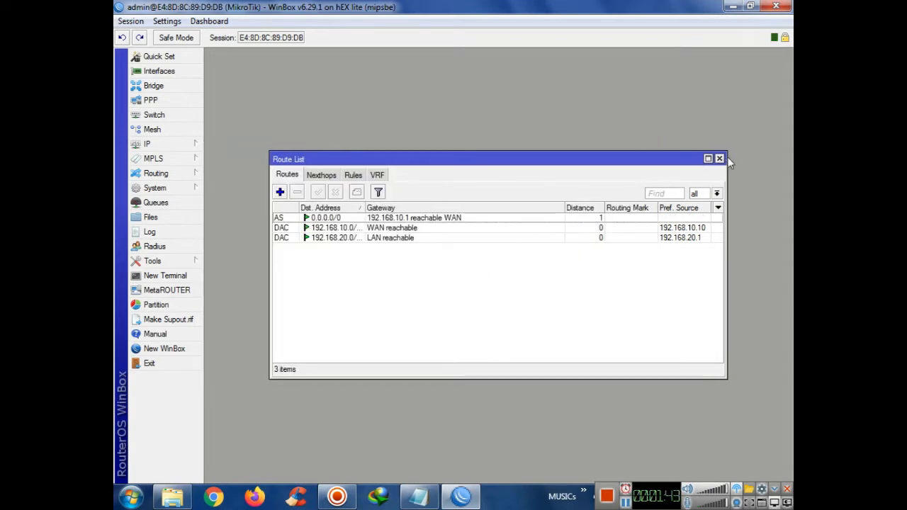
click(719, 159)
Set DNS server 192.168.10.1 and allow remote requests
click(197, 144)
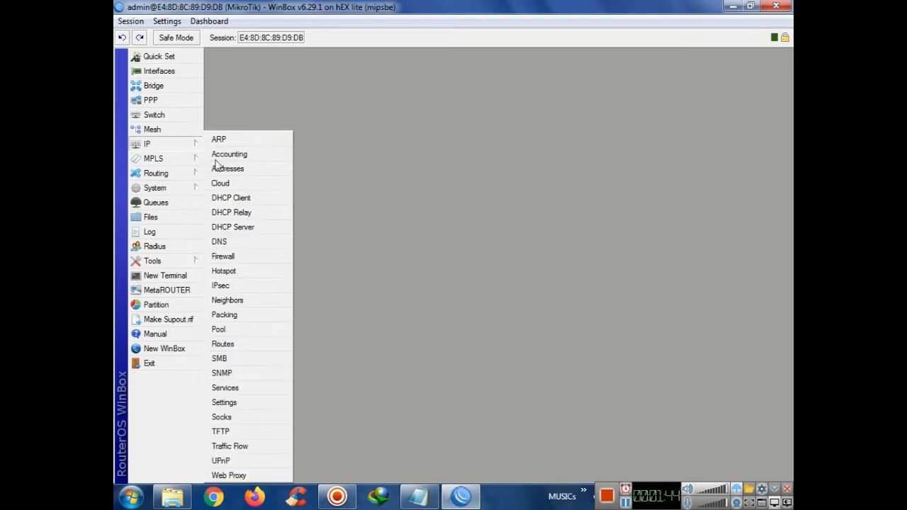
click(234, 243)
click(497, 197)
key(ctrl+v)
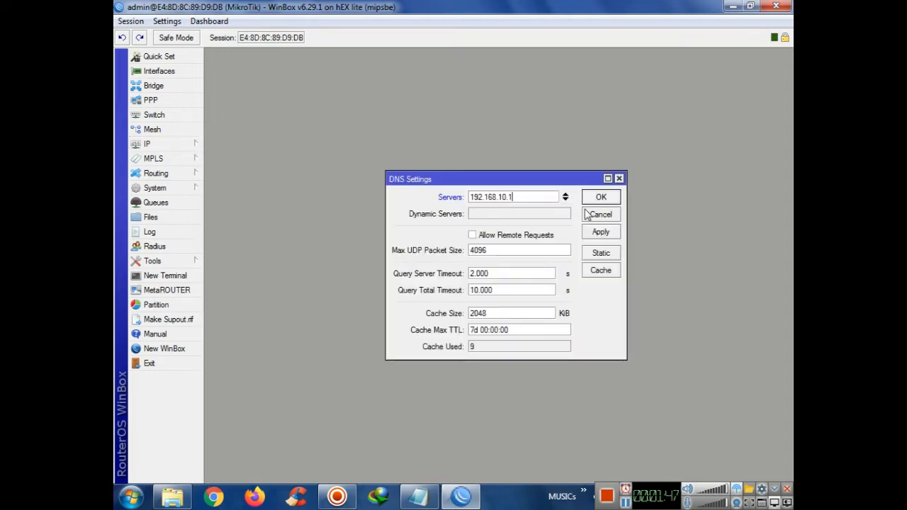
click(511, 236)
click(601, 233)
click(594, 199)
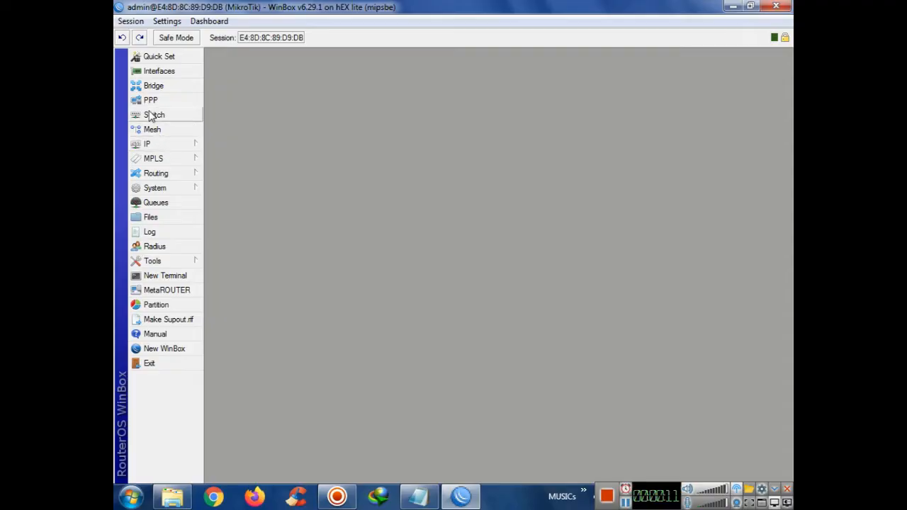
Start a new IP pool named PPPoE-Pool
click(151, 104)
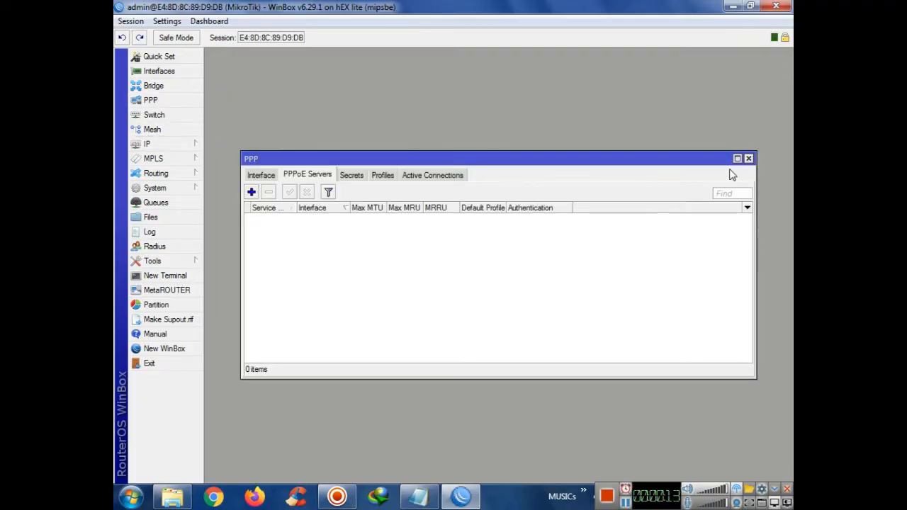
click(749, 158)
click(166, 144)
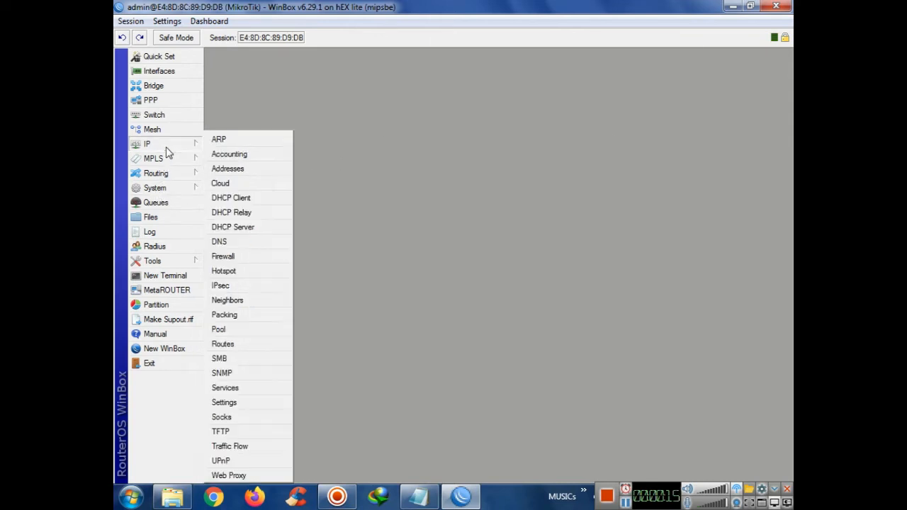
click(225, 330)
click(365, 192)
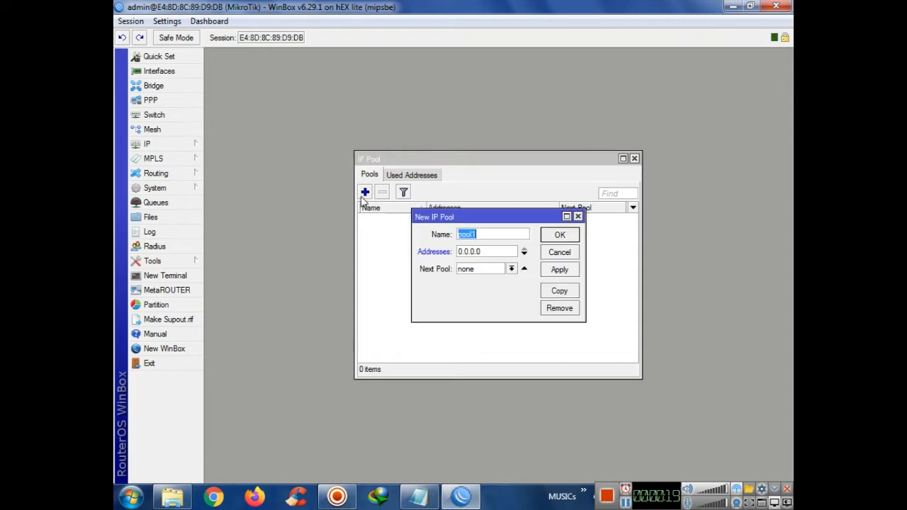
text(PPPoE-P)
Copy the range 192.168.50.1-192.168.50.254 from the setup notes
click(431, 496)
click(430, 495)
click(426, 495)
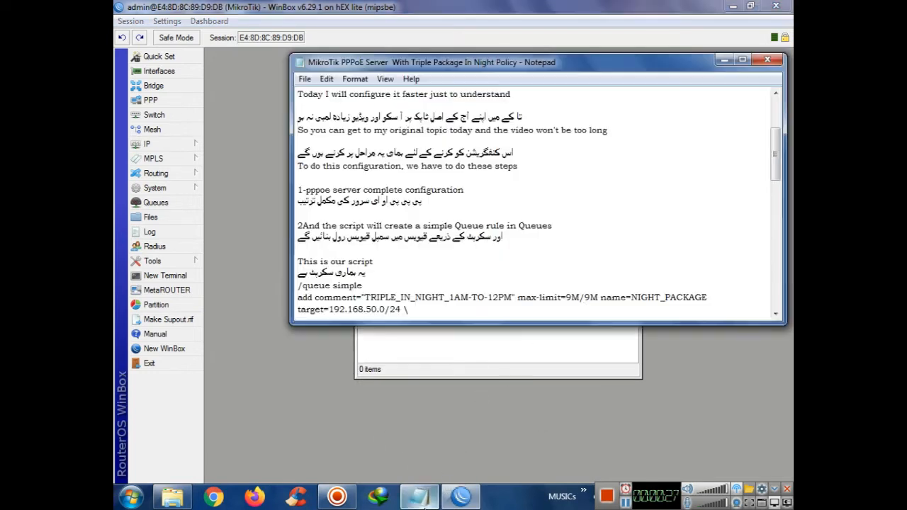
drag(776, 166, 776, 215)
drag(426, 286, 297, 285)
key(ctrl+c)
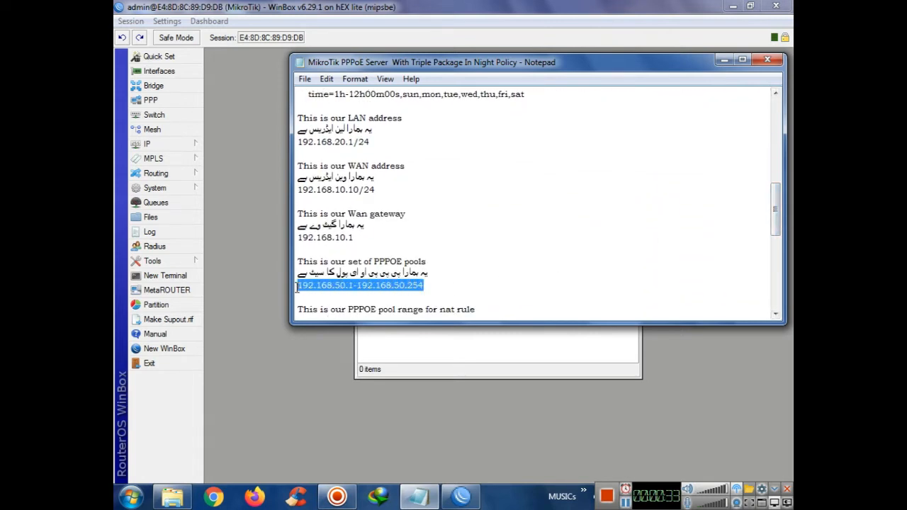
Paste the range into the pool's Addresses field and save PPPoE-Pool
click(407, 361)
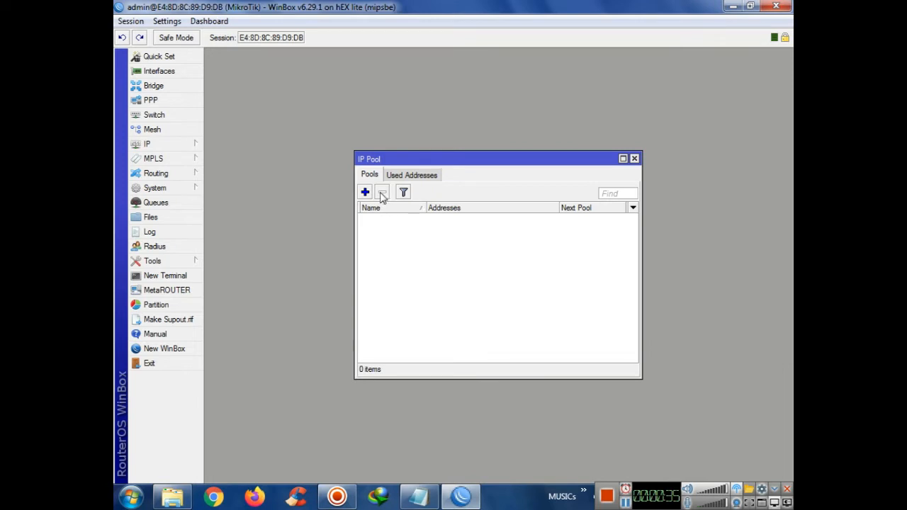
click(634, 158)
key(Tab)
key(ctrl+v)
click(559, 270)
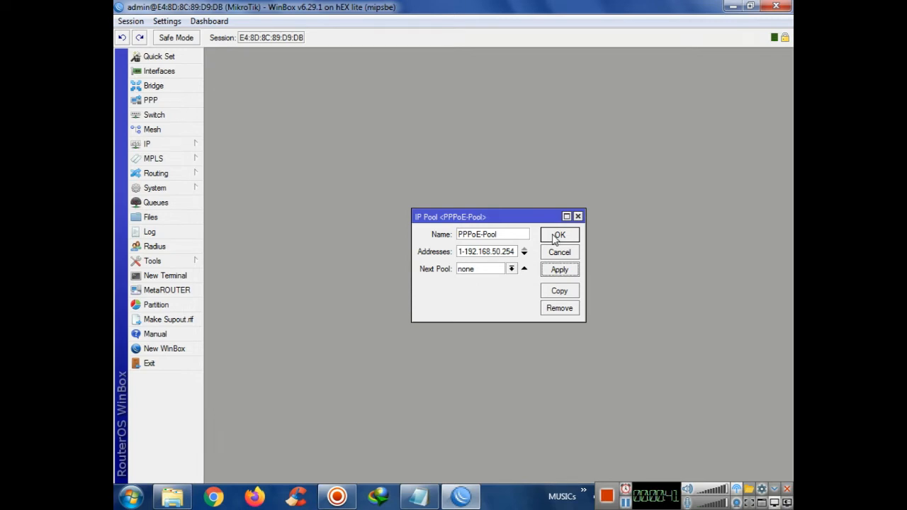
click(557, 236)
click(418, 496)
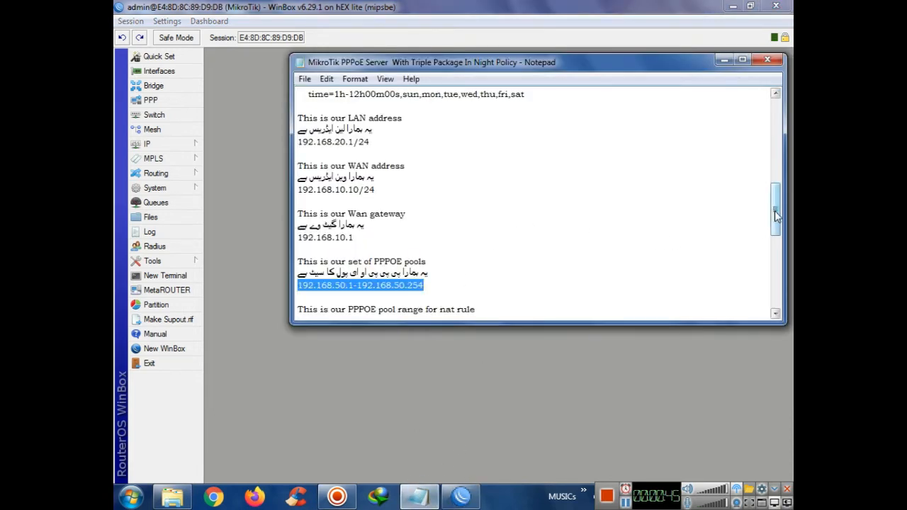
drag(775, 216, 776, 229)
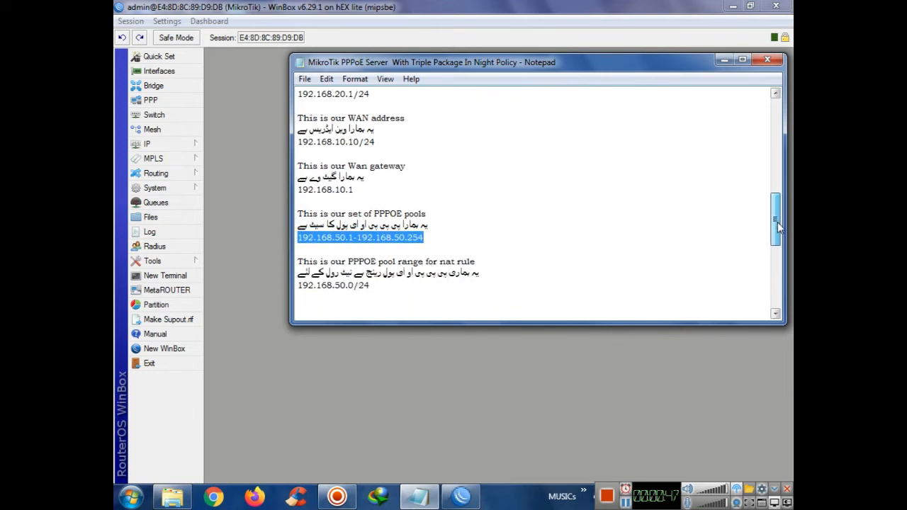
Select the 192.168.50.0/24 network and NAT instructions in the setup notes
drag(371, 286, 299, 287)
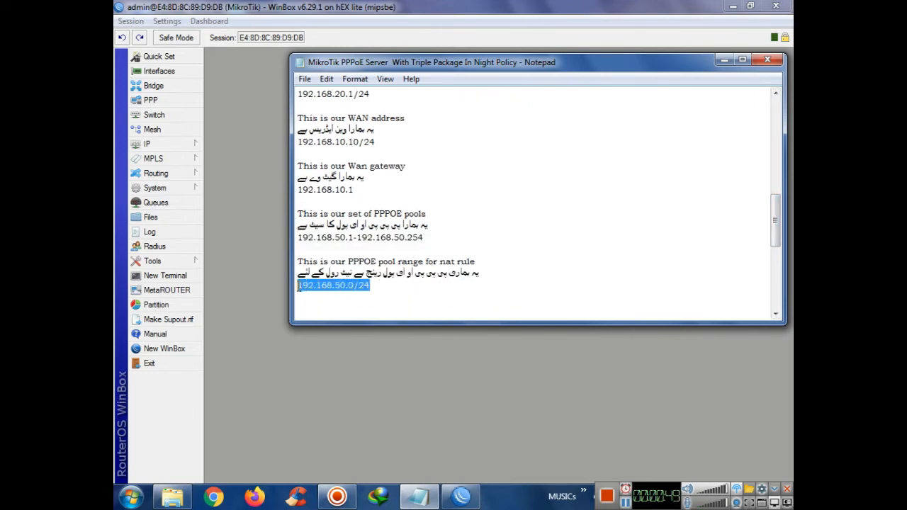
drag(489, 272, 299, 262)
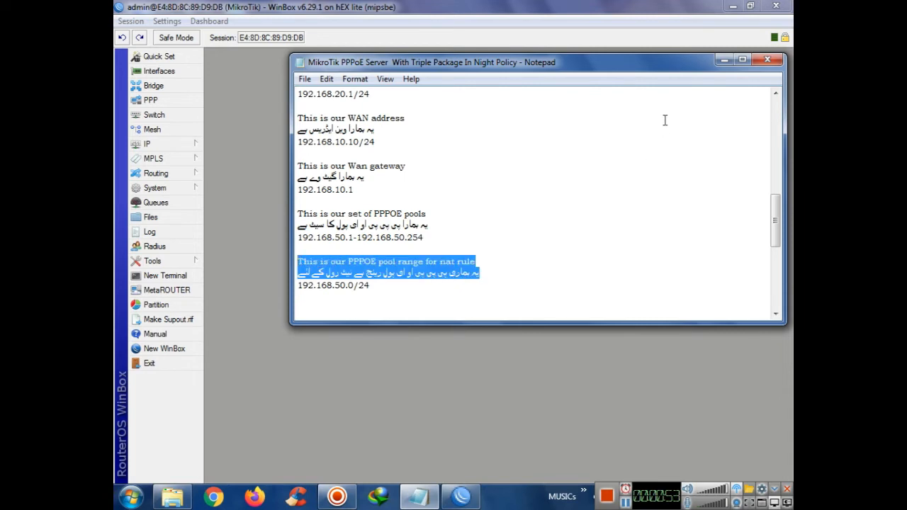
click(724, 59)
Start a new firewall NAT rule with action masquerade
click(178, 145)
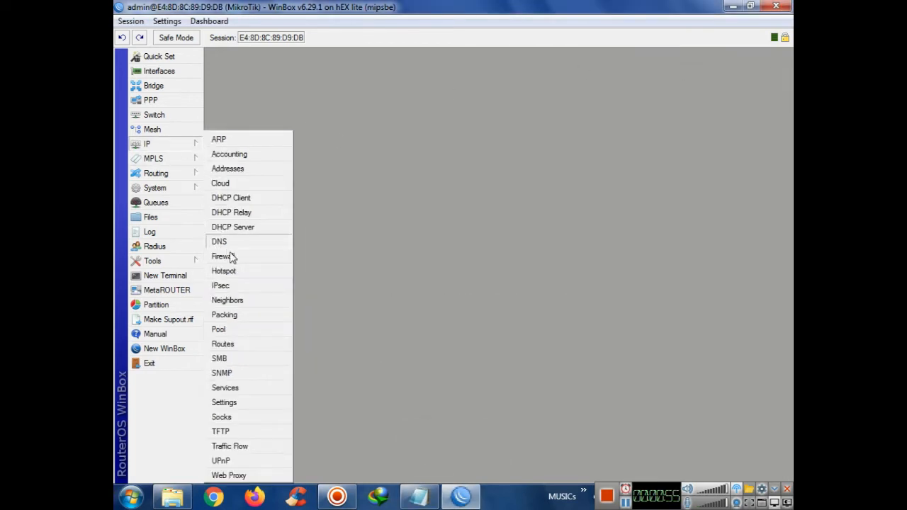
click(227, 257)
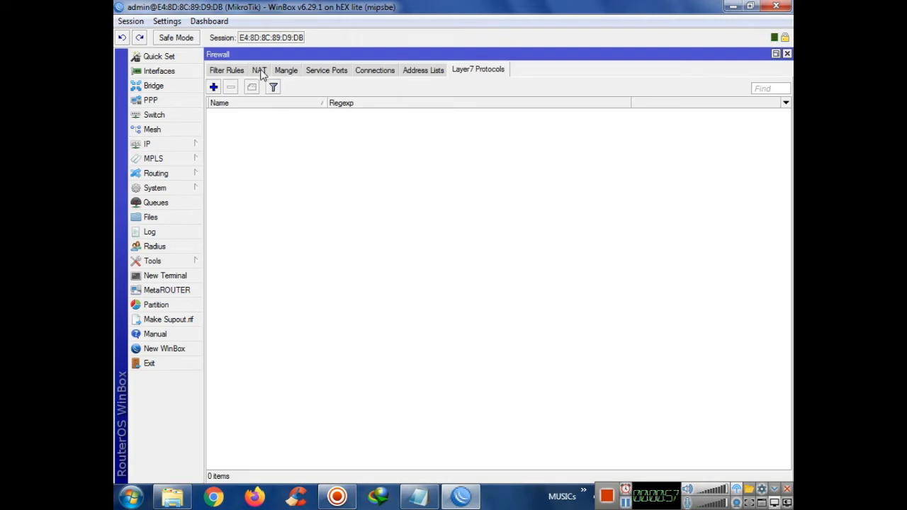
click(259, 71)
click(213, 88)
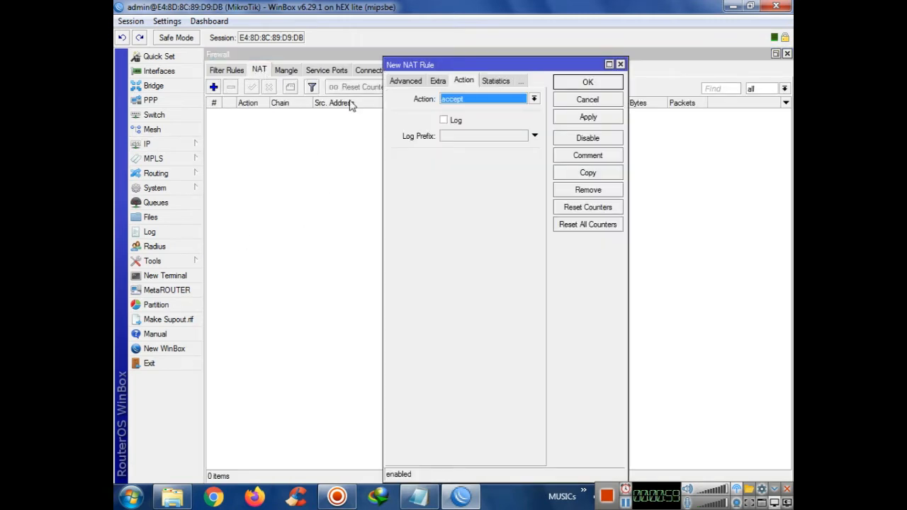
click(471, 100)
click(461, 166)
Set the srcnat rule's source address to 192.168.50.0/24 and save it
click(404, 81)
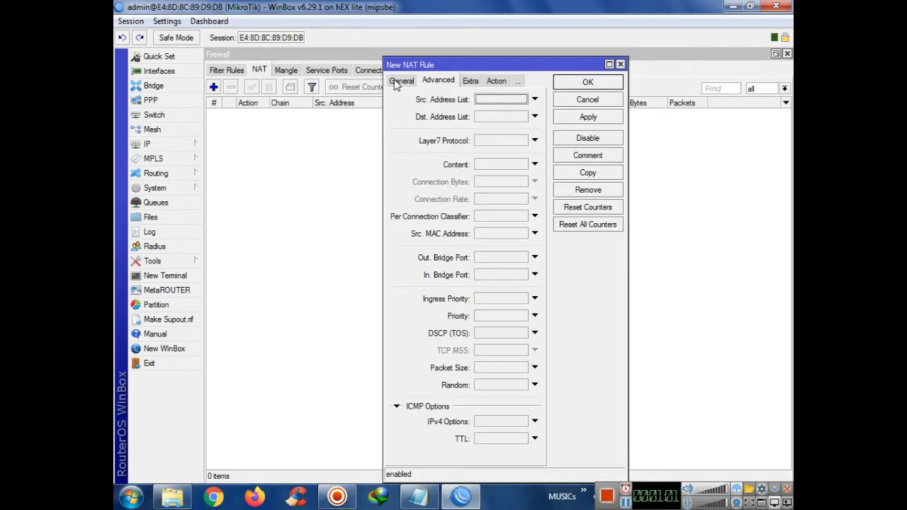
click(397, 82)
click(472, 117)
text(192.168.50.0/24)
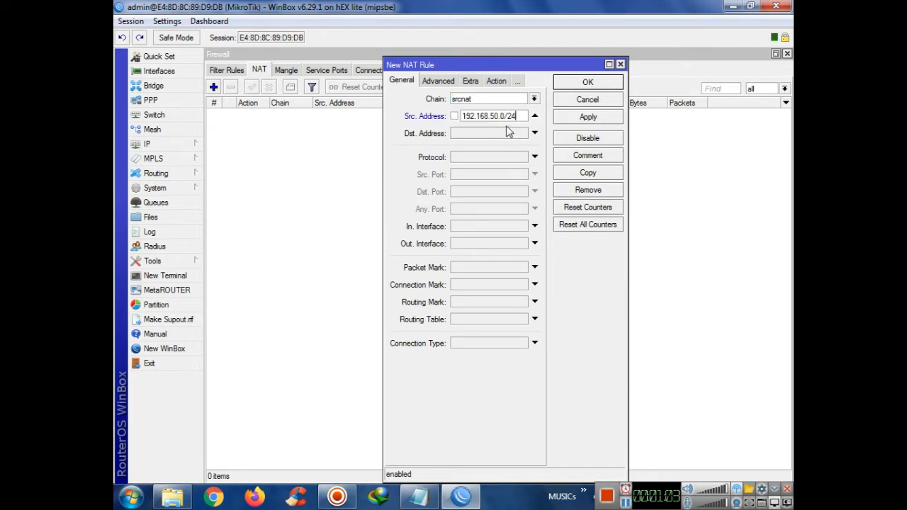
click(589, 117)
click(585, 83)
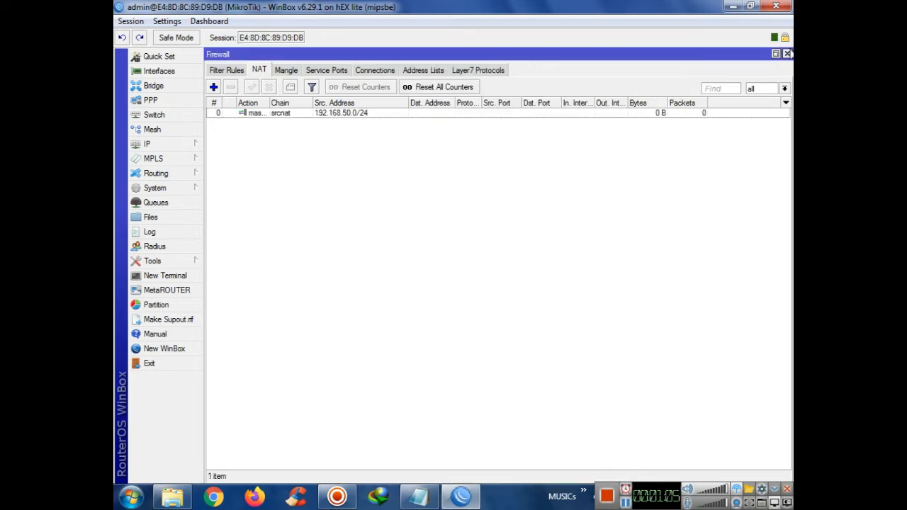
click(786, 54)
click(413, 490)
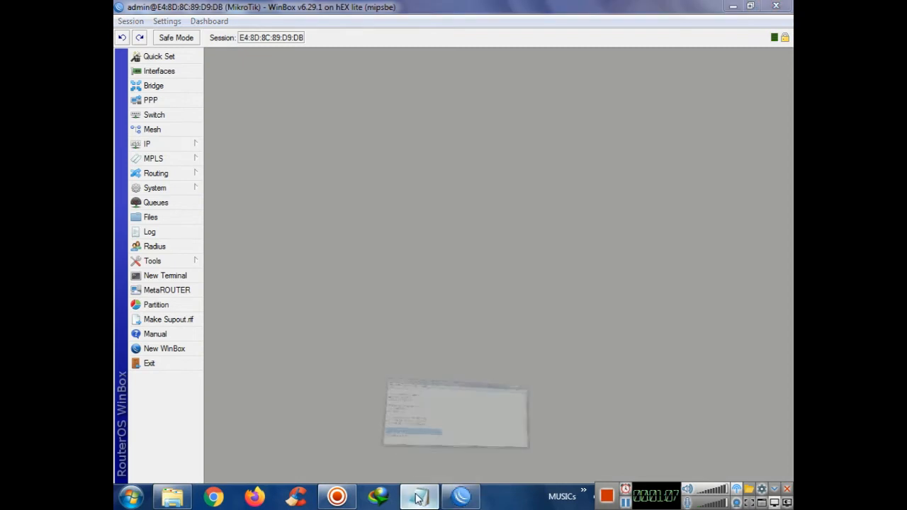
Review the PPPoE server configuration step in the setup notes
drag(775, 224, 785, 160)
drag(450, 189, 300, 178)
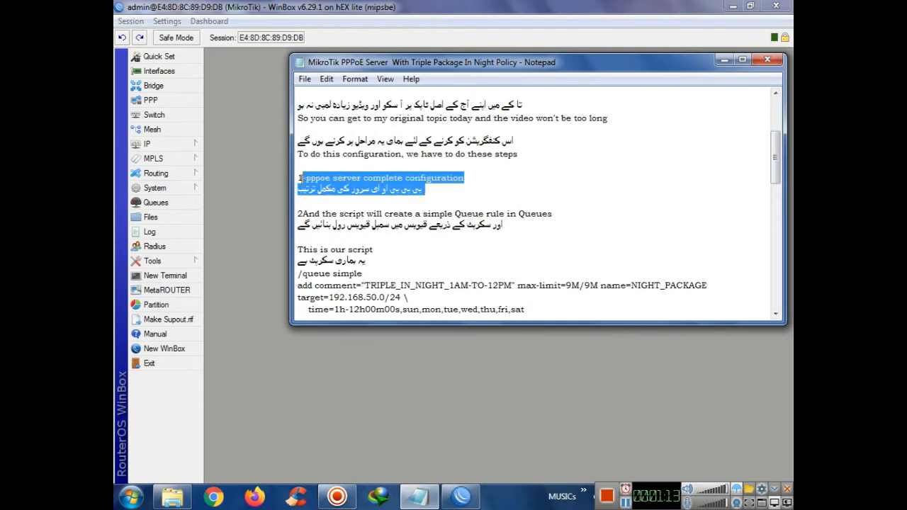
click(251, 195)
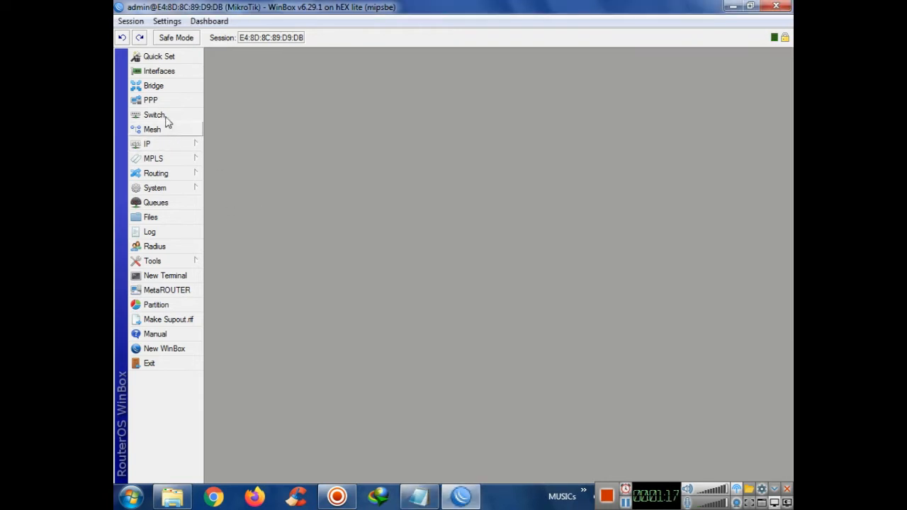
Create a PPPoE server named pktutorials bound to the LAN interface
click(160, 101)
click(251, 192)
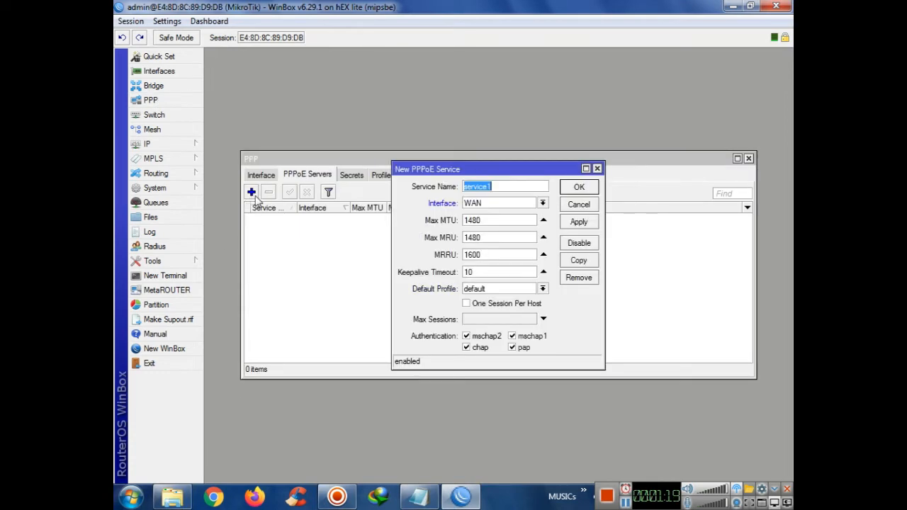
text(pktutorials)
click(480, 204)
click(475, 206)
click(474, 206)
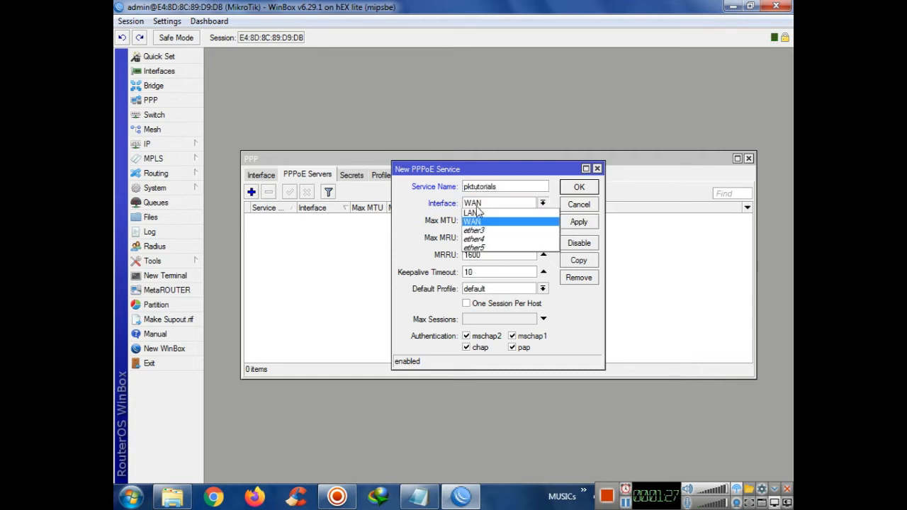
click(471, 213)
Disable mschap2, mschap1 and chap, enable one session per host, and save
click(487, 336)
click(479, 347)
click(534, 338)
click(468, 305)
click(467, 304)
click(578, 223)
click(579, 187)
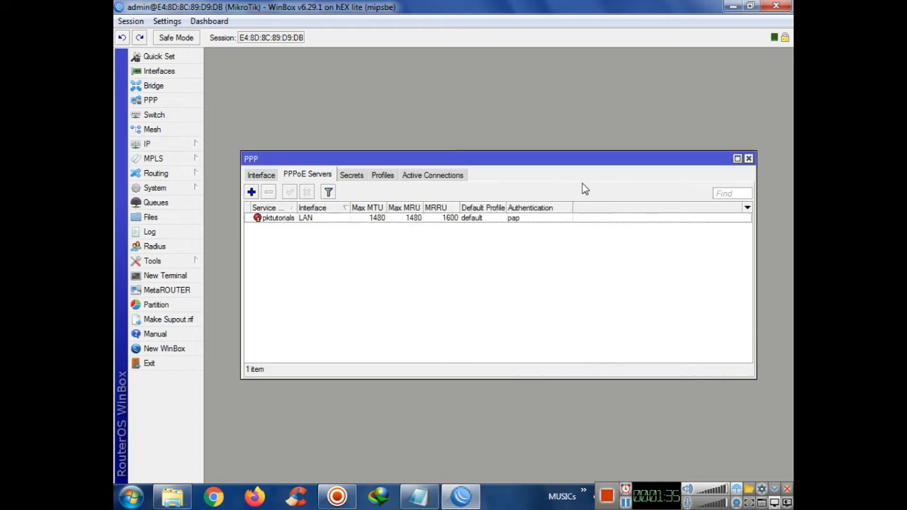
click(383, 175)
Start a new PPP profile named 1Mb
click(350, 175)
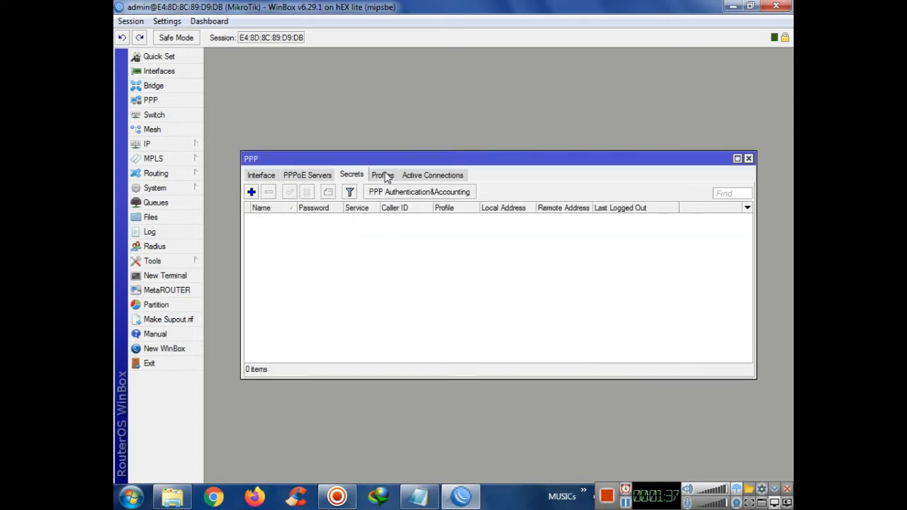
click(382, 175)
click(252, 192)
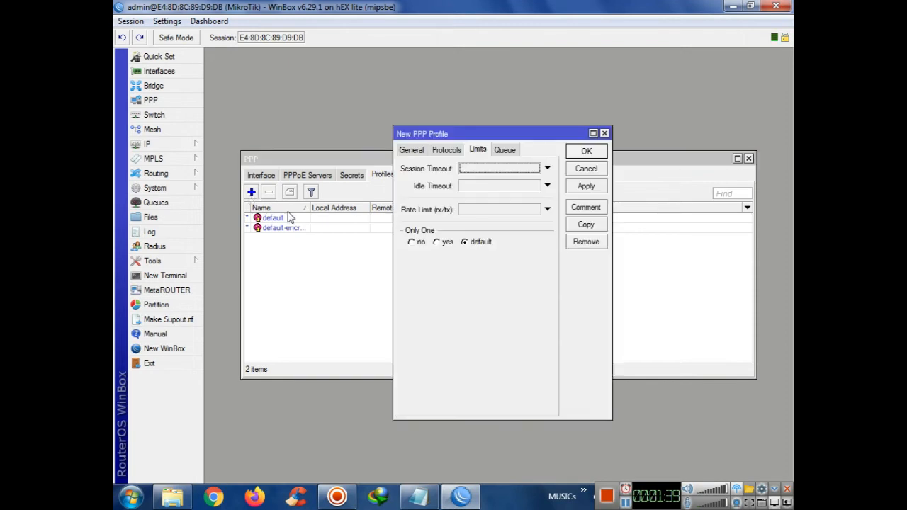
click(411, 151)
text(1)
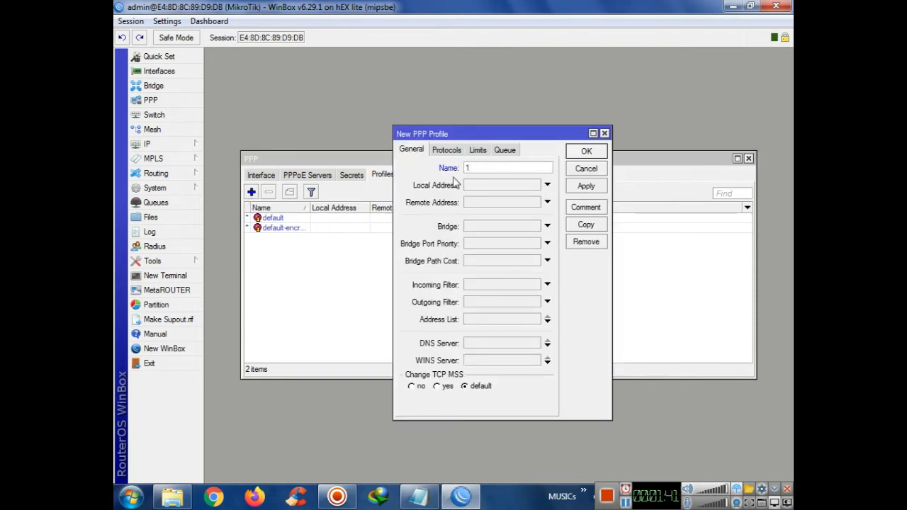
text(Mb)
Set the profile's local address to 192.168.20.1
click(480, 187)
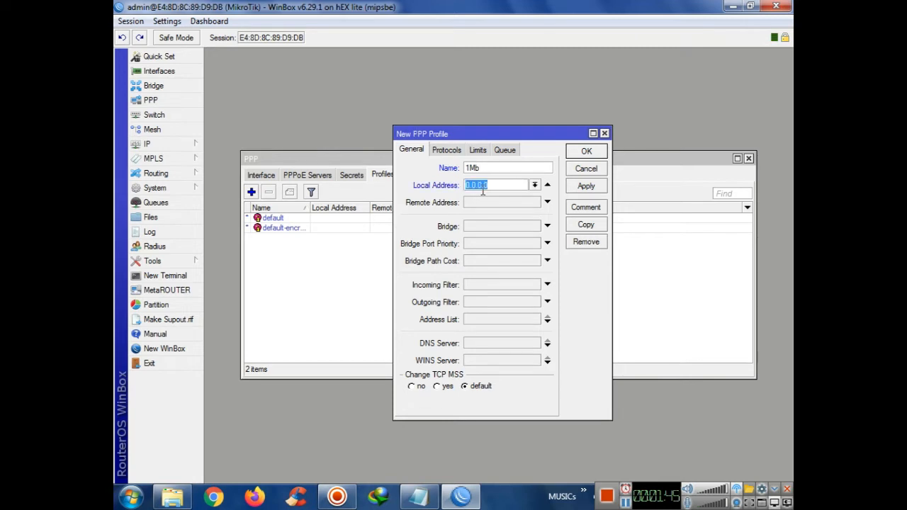
text(19)
text(168.1)
key(BackSpace)
text(20.1)
Copy the LAN address 192.168.20.1 from the setup notes
click(419, 496)
drag(776, 174, 777, 190)
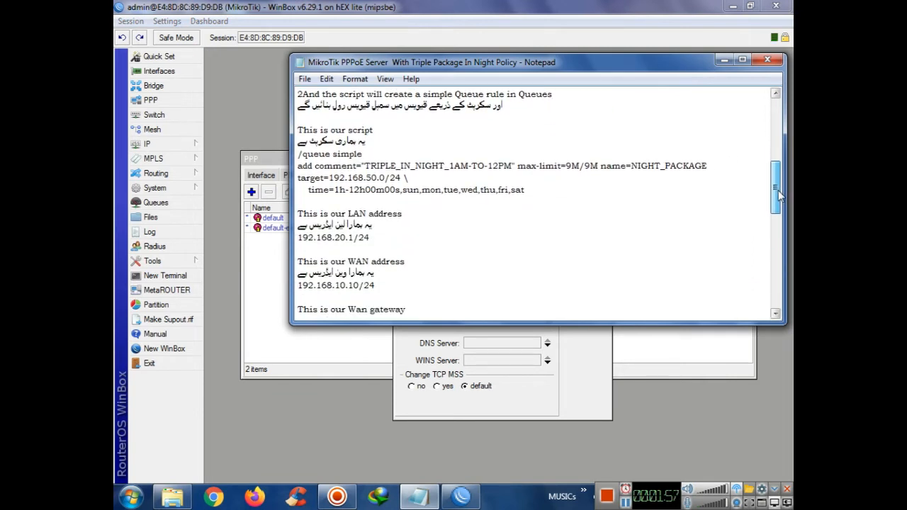
drag(371, 238, 300, 241)
mouse_move(420, 502)
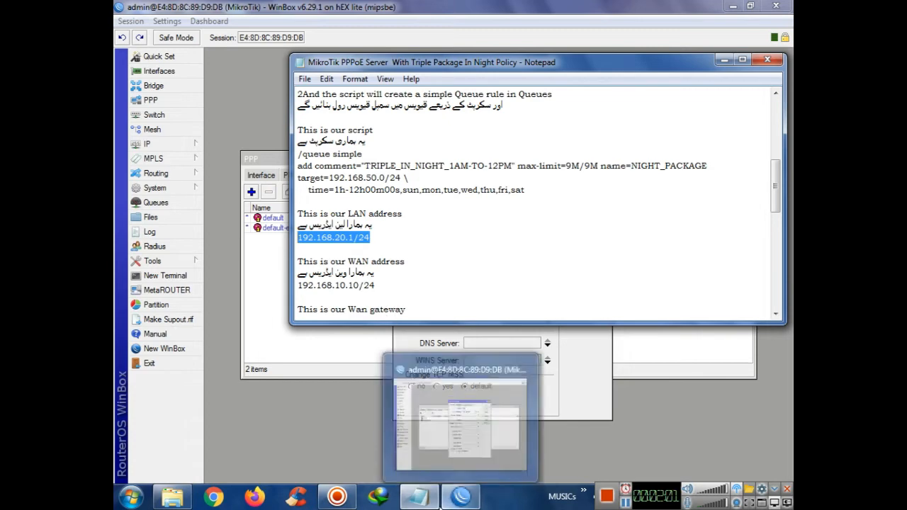
click(420, 502)
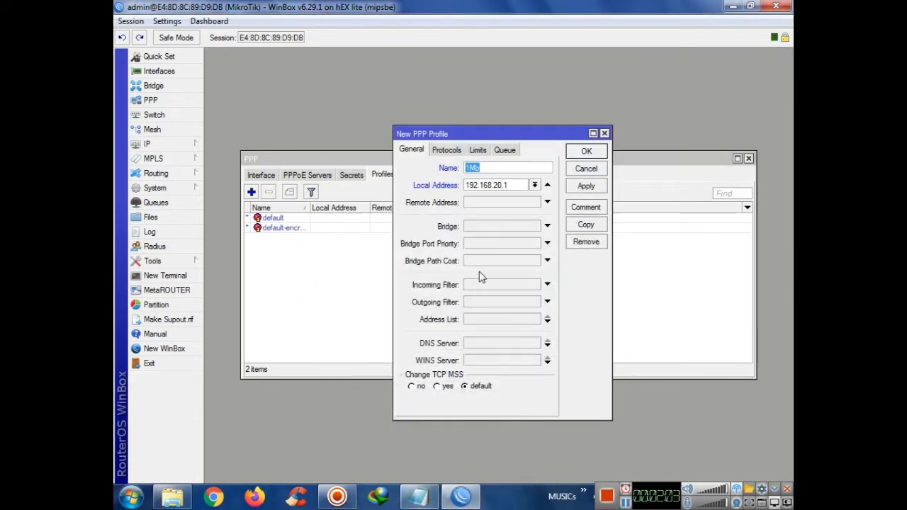
Set remote address to PPPoE-Pool and DNS server to 192.168.20.1
click(510, 203)
click(536, 203)
click(496, 215)
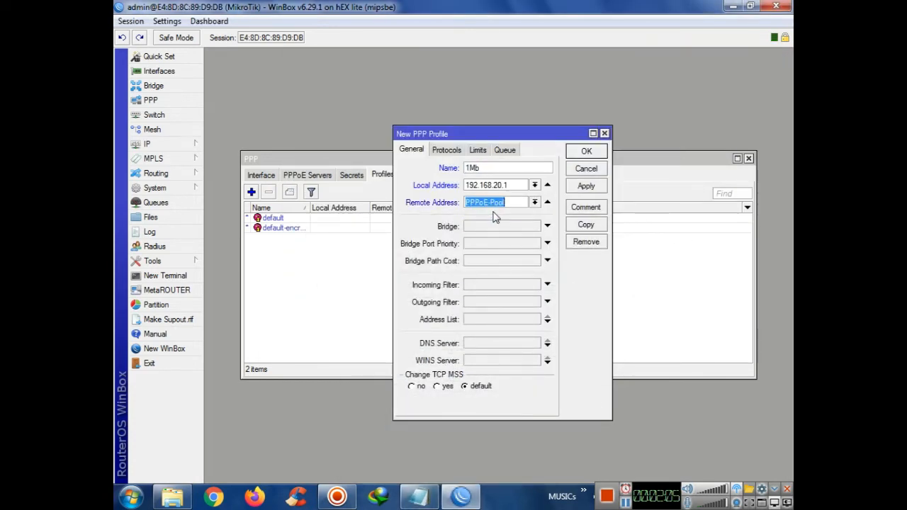
click(513, 184)
key(ctrl+c)
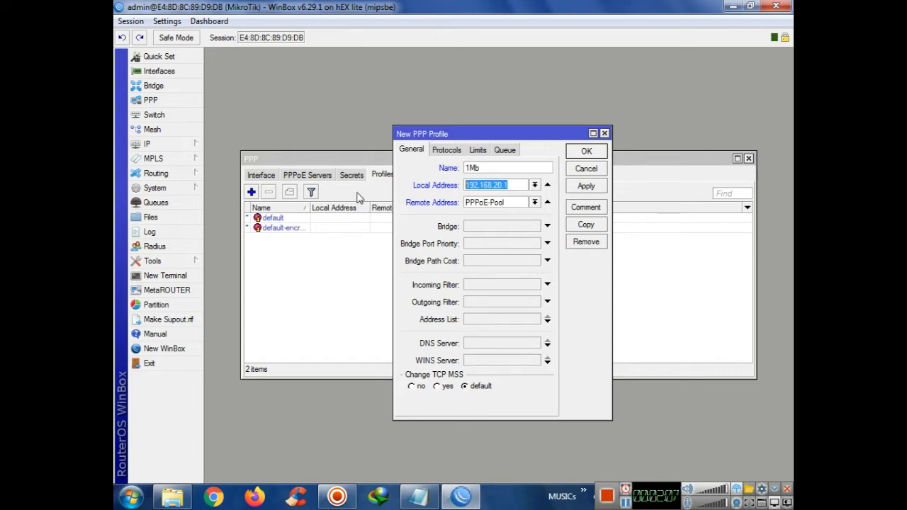
click(500, 342)
key(ctrl+v)
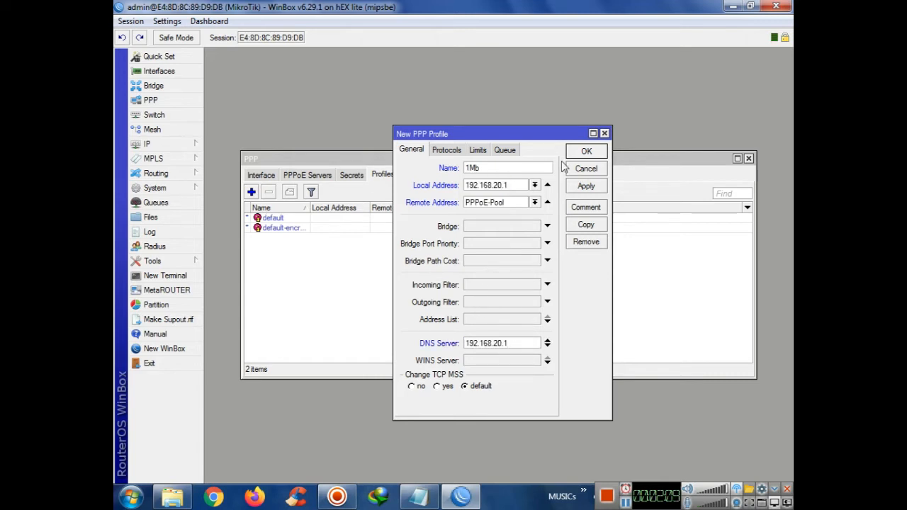
Enable only one session, set rate limit 1000k/1000k, and save the 1Mb profile
click(446, 151)
click(477, 150)
click(446, 242)
click(487, 211)
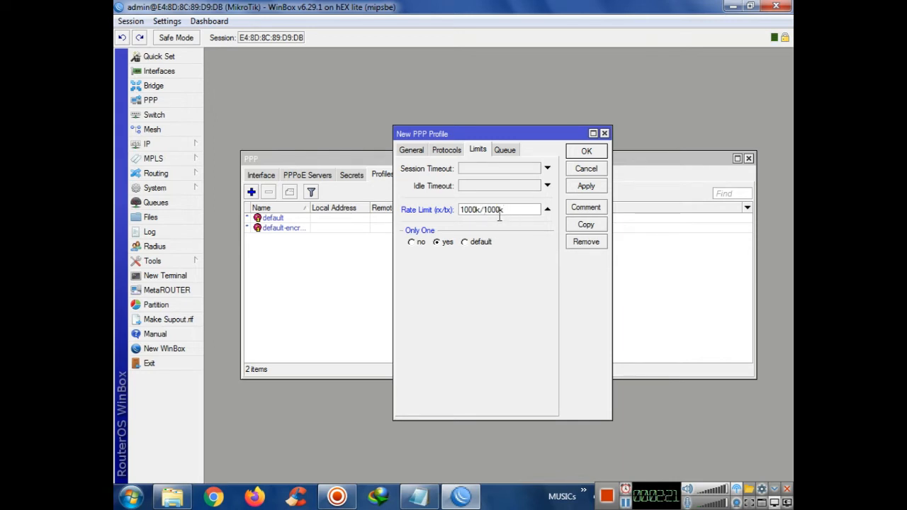
click(588, 187)
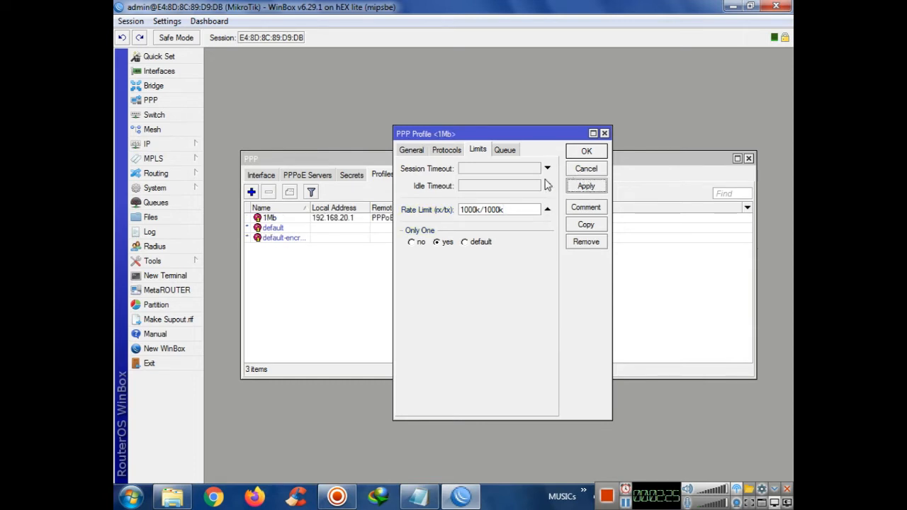
click(581, 152)
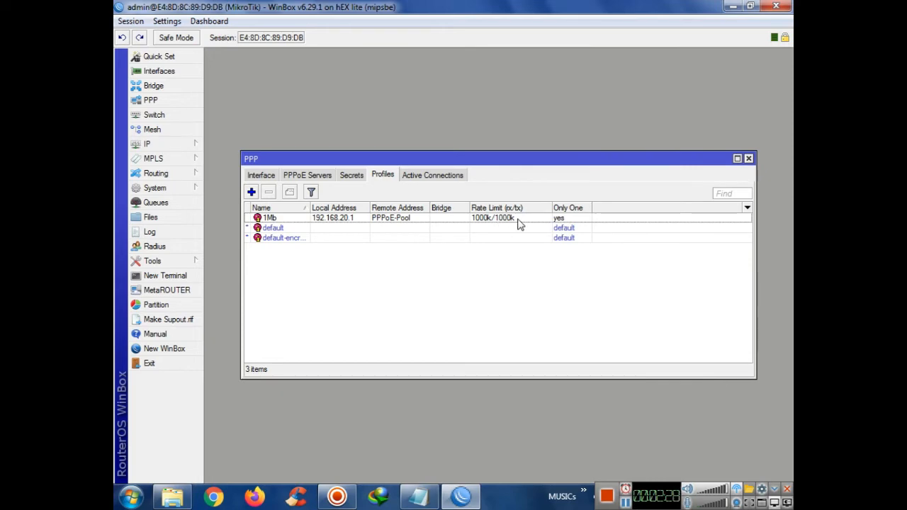
click(352, 175)
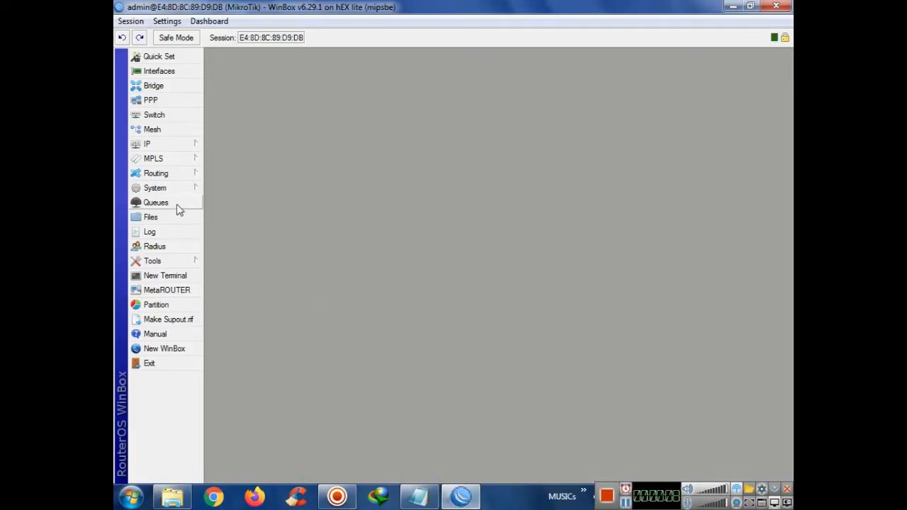
Show the empty queue list and copy the /queue simple NIGHT_PACKAGE script from the notes
click(171, 205)
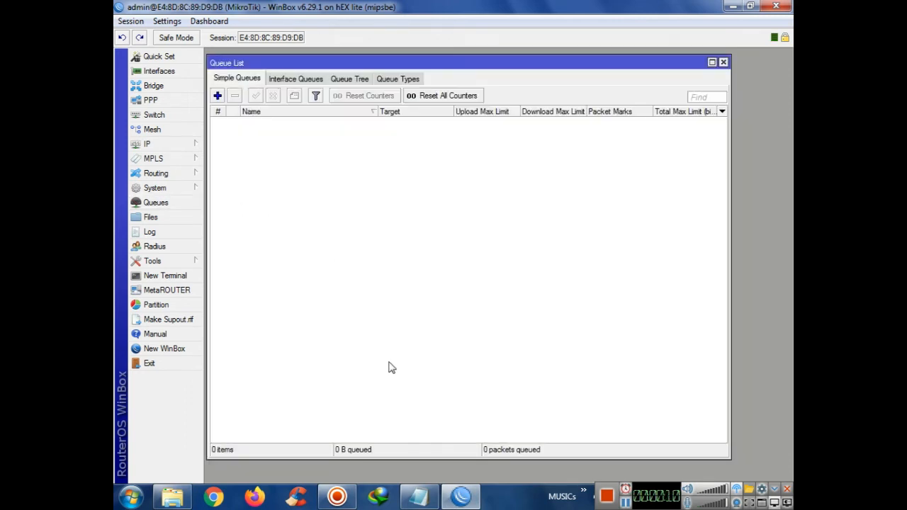
click(434, 503)
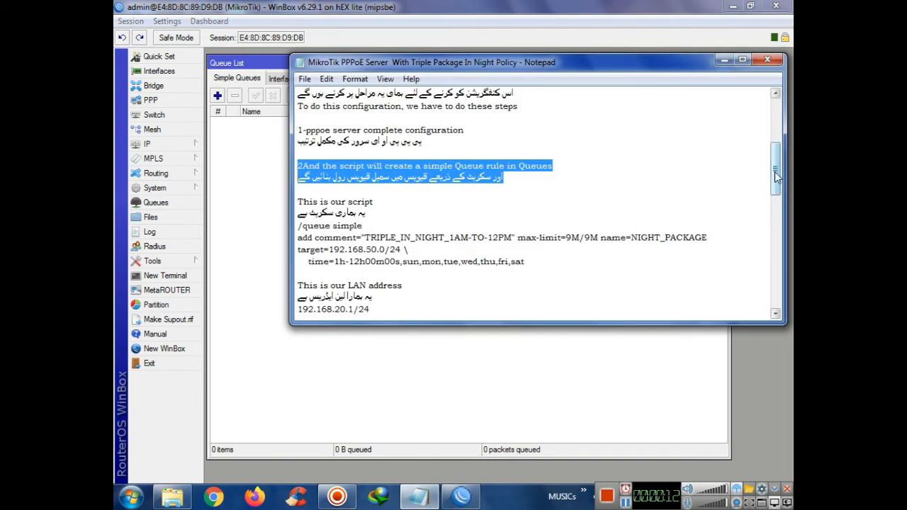
drag(776, 176, 776, 181)
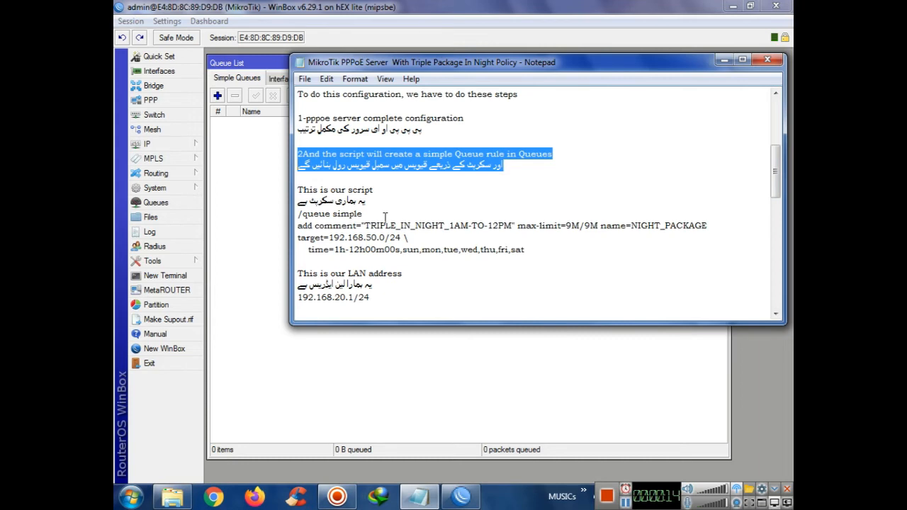
mouse_move(298, 189)
mouse_down()
mouse_move(350, 201)
mouse_move(300, 201)
mouse_up()
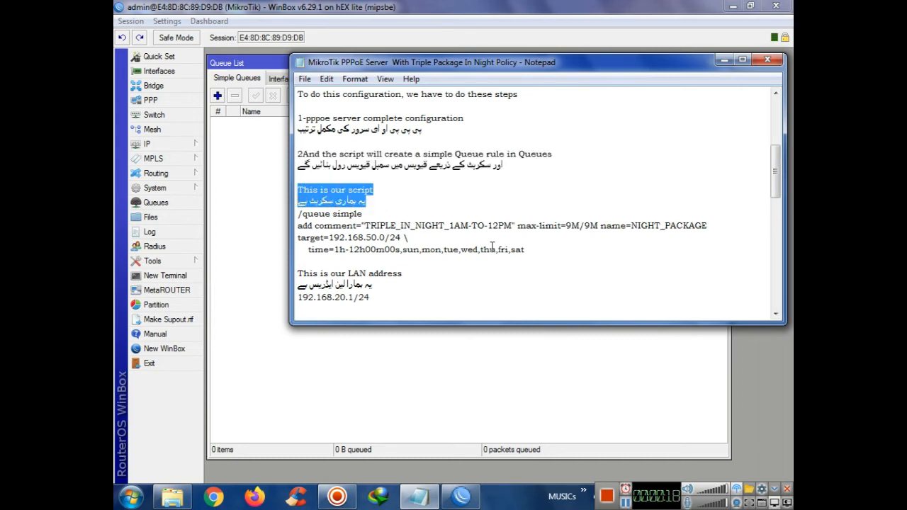
click(535, 250)
drag(539, 249, 299, 214)
key(ctrl+c)
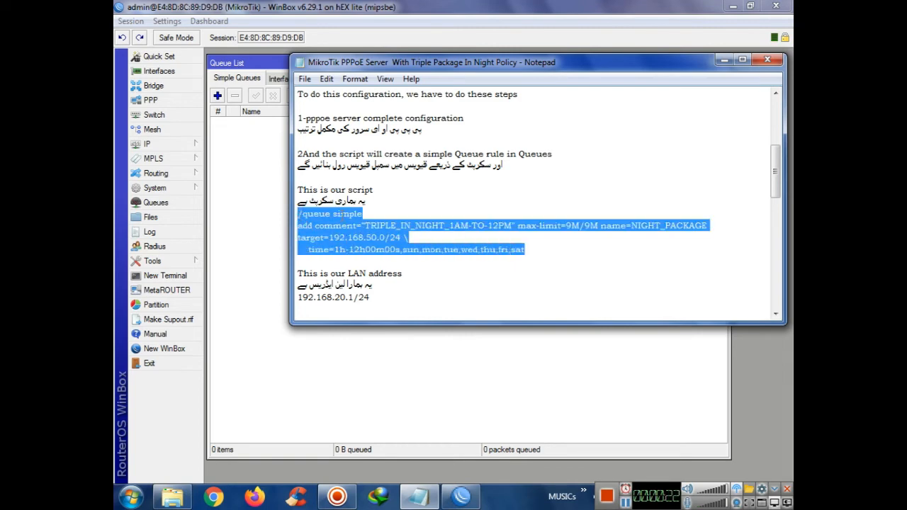
click(724, 59)
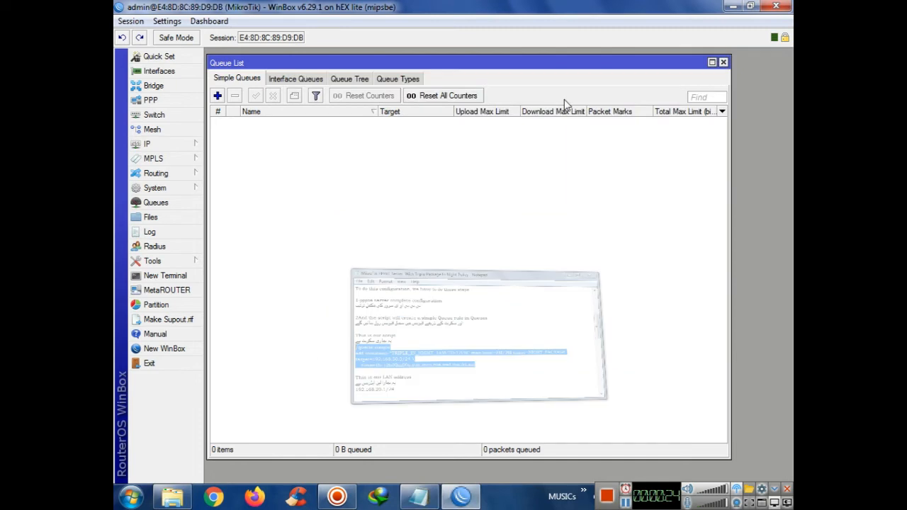
Paste the script into a new Terminal to create NIGHT_PACKAGE (9M/9M, 1h–12h daily) and select it
click(183, 278)
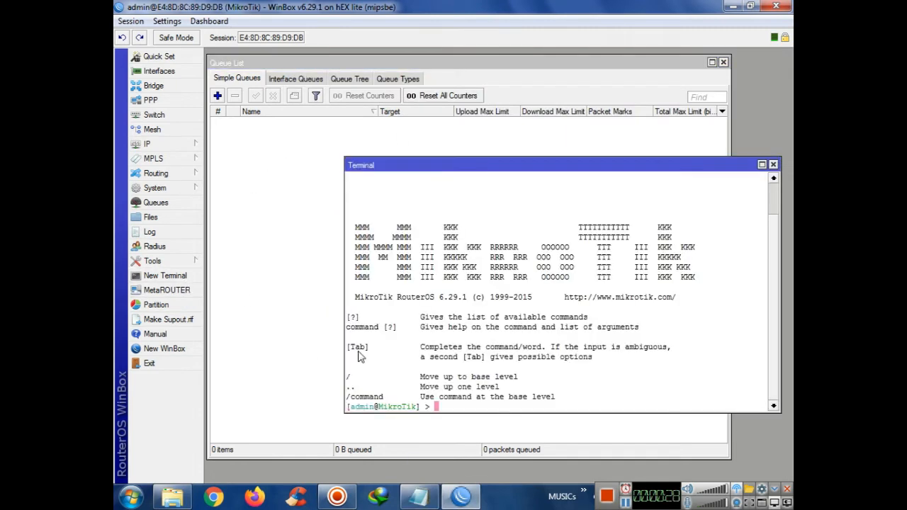
right_click(474, 410)
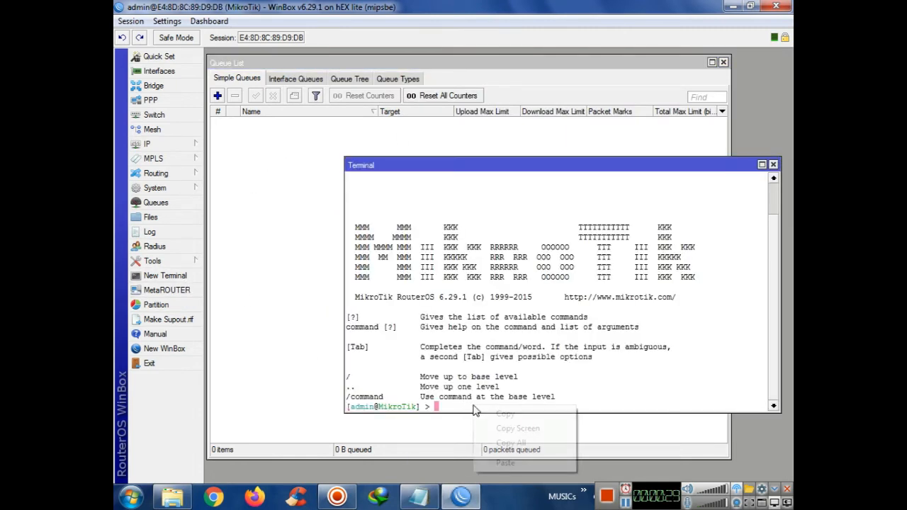
click(498, 460)
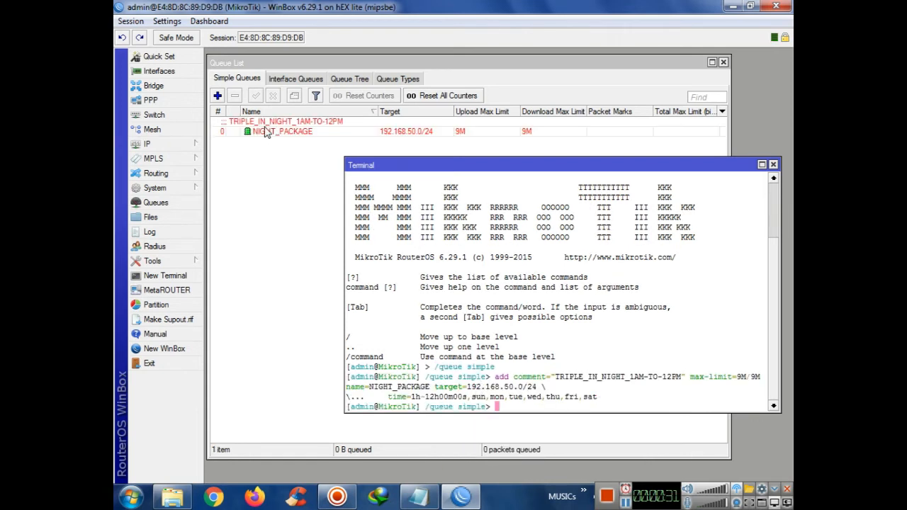
click(773, 165)
click(266, 134)
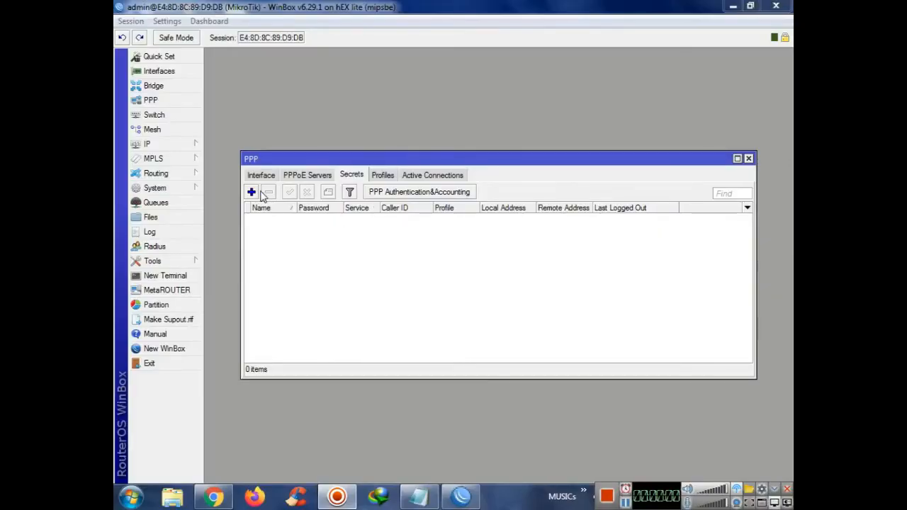
Create PPP secret 'test' with its password and the 1Mb profile, then apply and close it
click(252, 192)
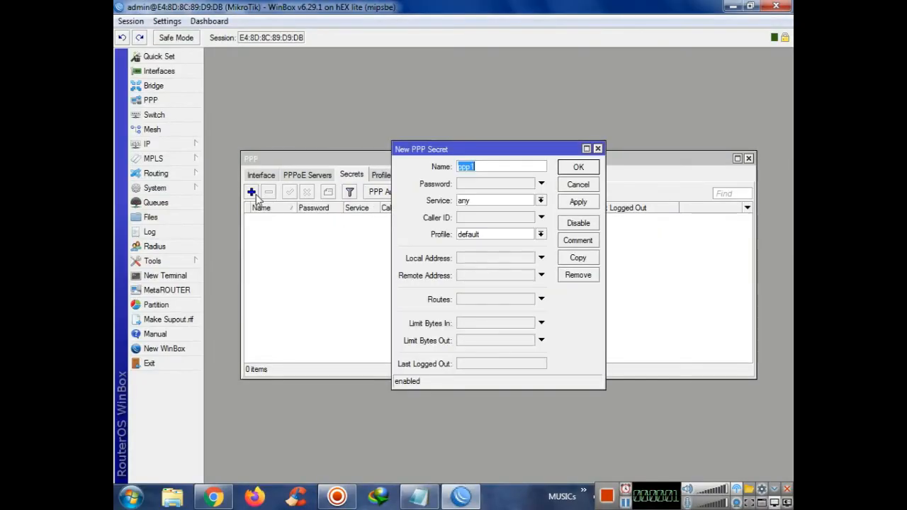
text(t)
click(481, 183)
text(test)
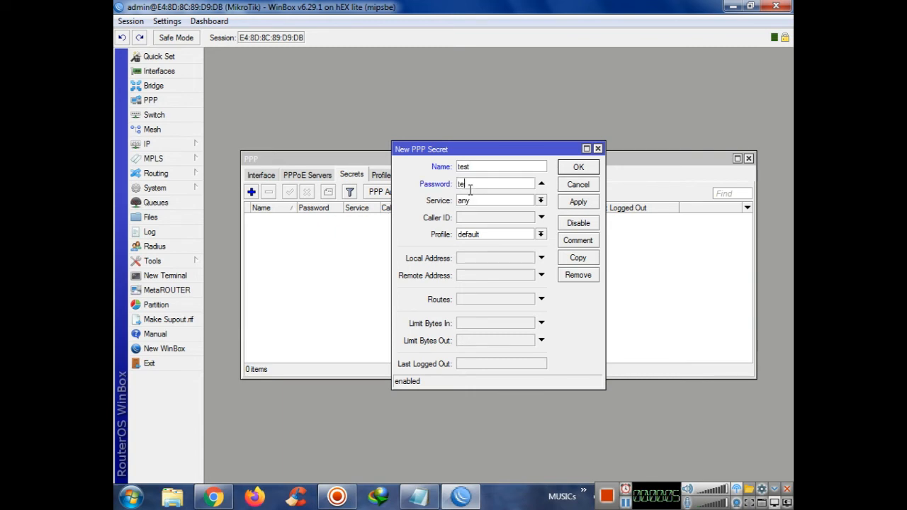
click(473, 234)
click(473, 245)
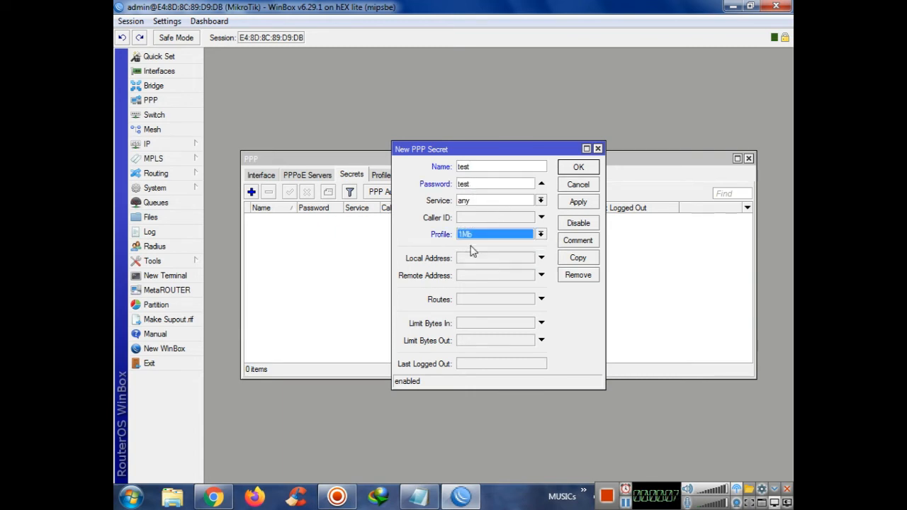
click(578, 201)
click(578, 168)
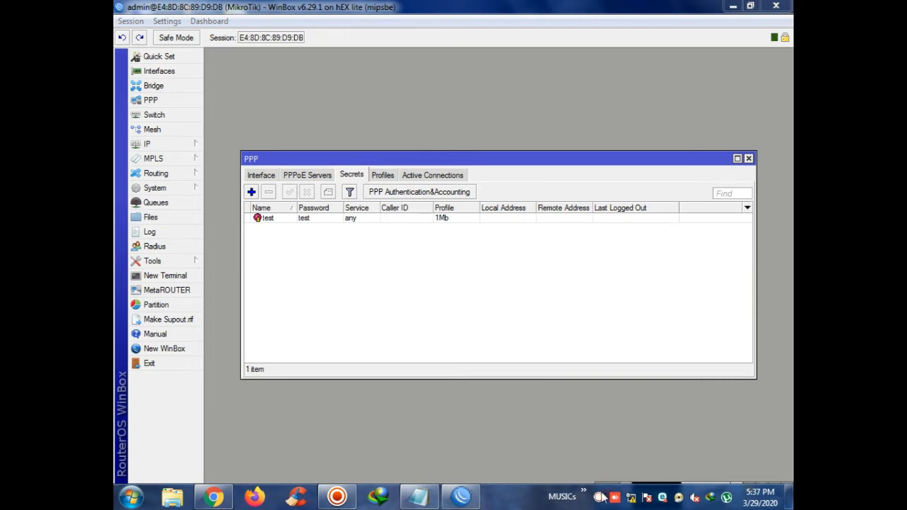
Dial the client PC's PPPoE broadband connection as user test
click(631, 498)
click(588, 306)
click(670, 323)
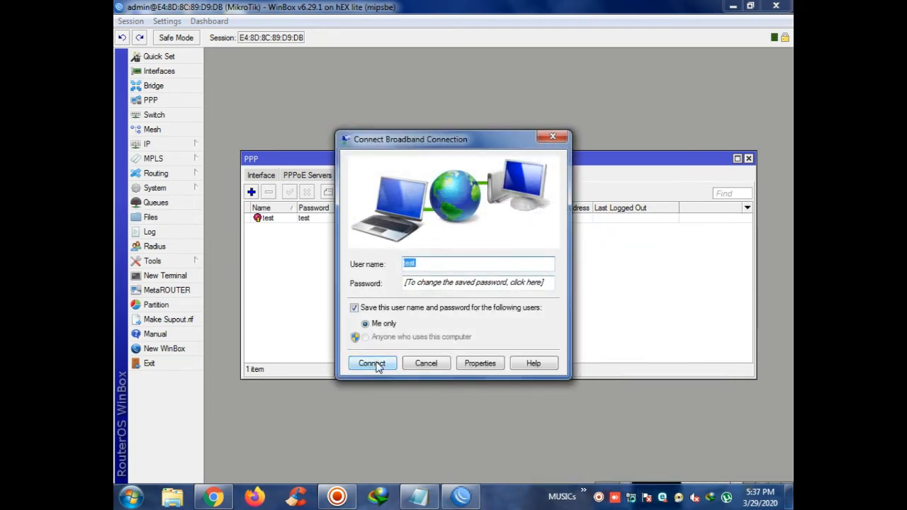
click(377, 365)
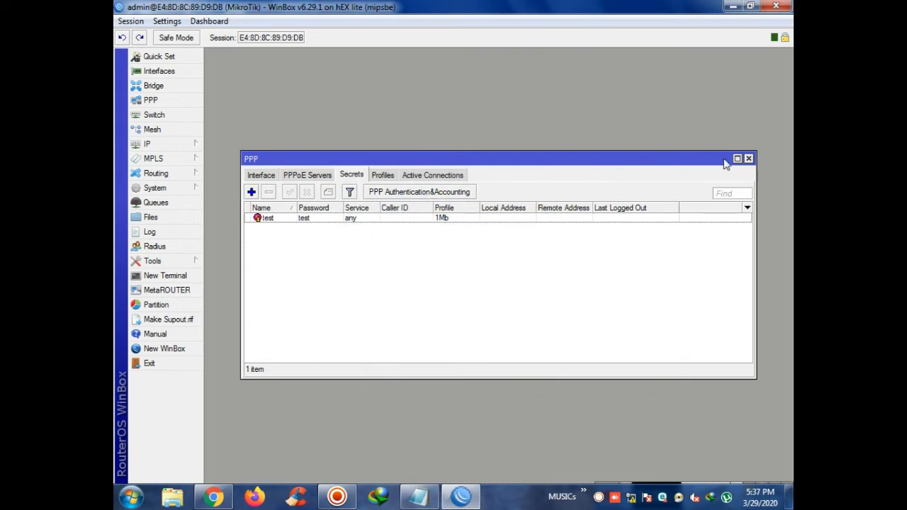
Confirm the test user's session in PPP Active Connections and close the PPP window
click(462, 174)
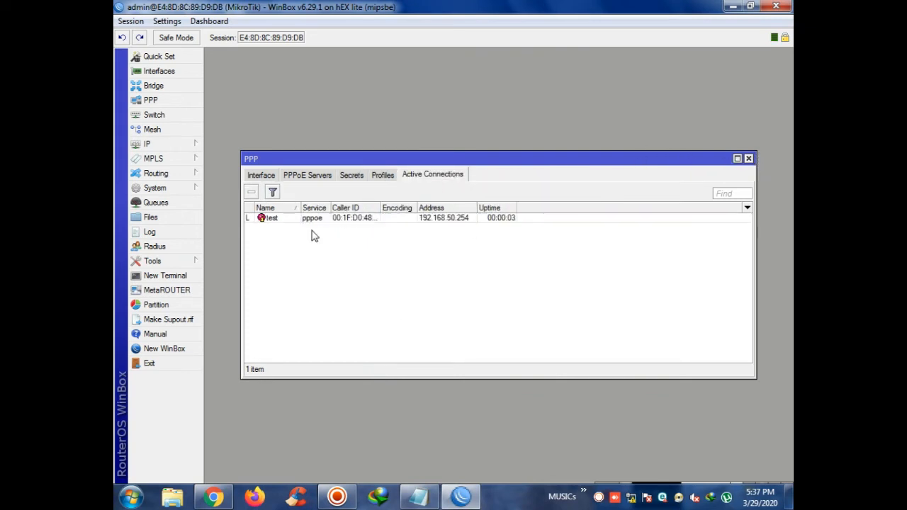
click(353, 220)
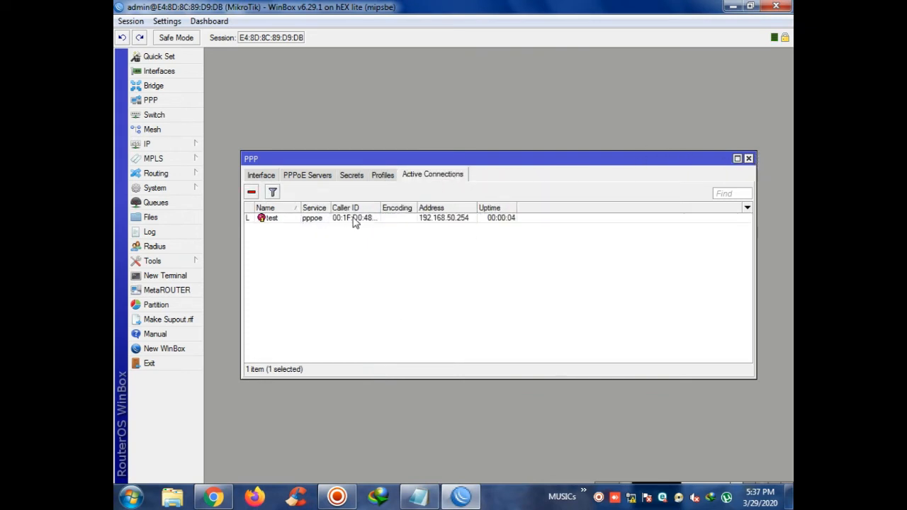
click(749, 158)
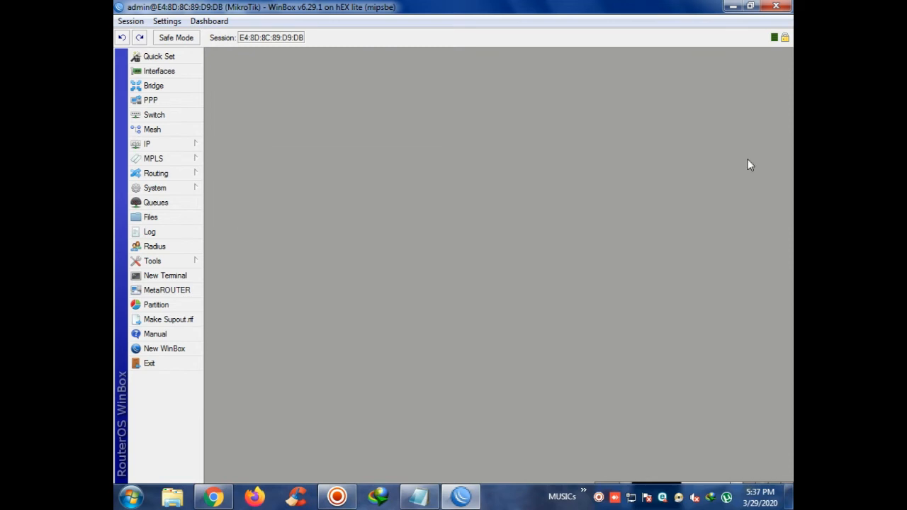
click(169, 209)
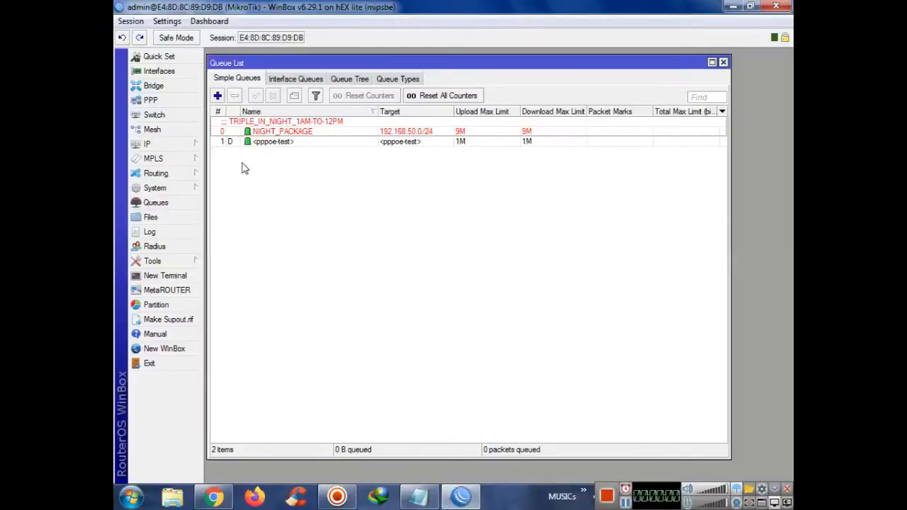
Open NIGHT_PACKAGE's settings (9M/9M, 01:00:00–12:00:00) and put the cursor in the Time start field
double_click(287, 133)
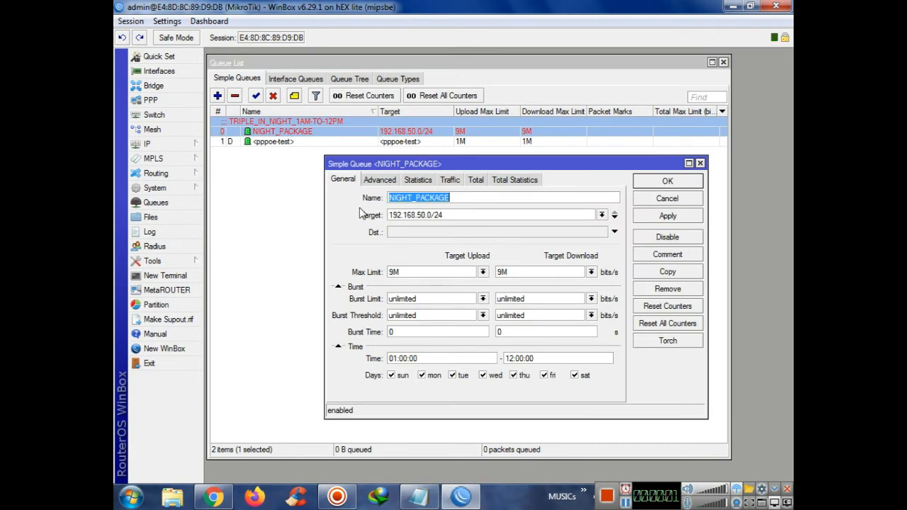
click(398, 357)
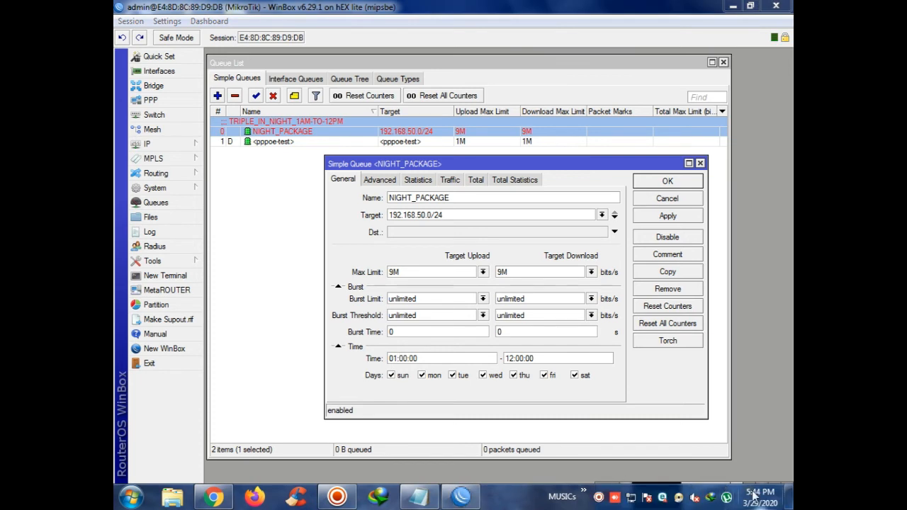
mouse_move(751, 498)
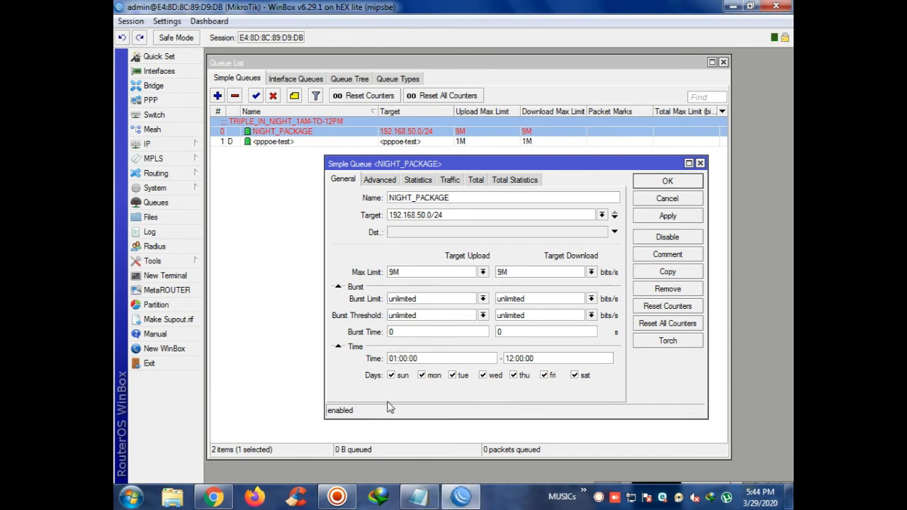
Change the queue's start time from 01:00:00 to 17:46:00
key(BackSpace)
key(BackSpace)
text(17)
key(BackSpace)
key(BackSpace)
text(4)
drag(429, 357, 326, 368)
key(ctrl+c)
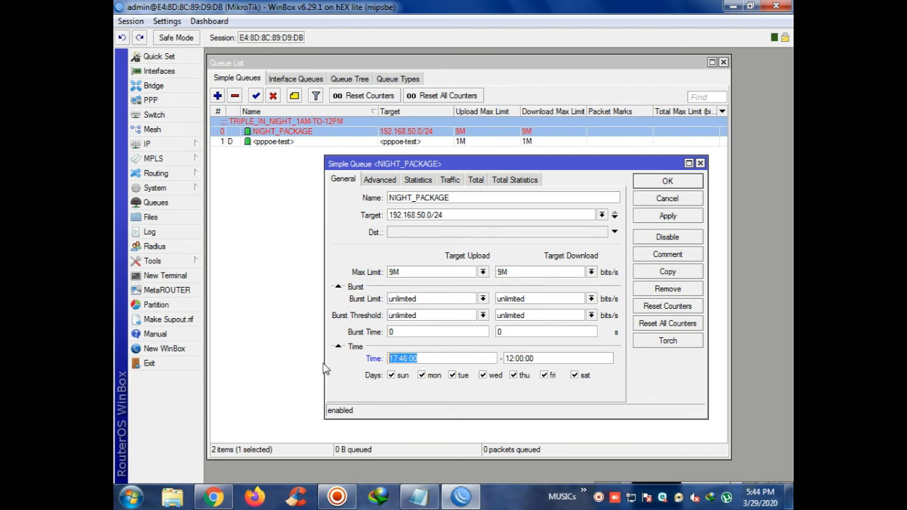
Set the end time to 17:48:00, then apply and save the queue
click(545, 356)
drag(545, 356, 472, 355)
key(ctrl+v)
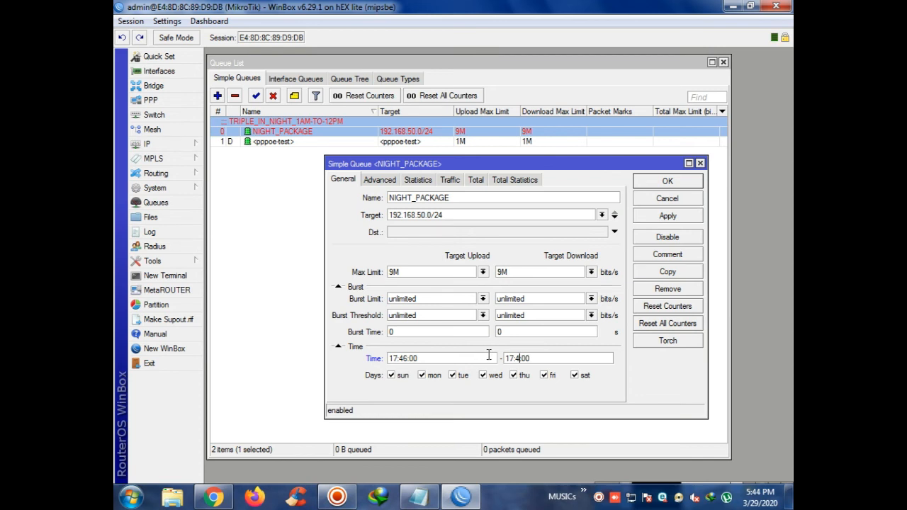
text(8)
drag(438, 355, 359, 357)
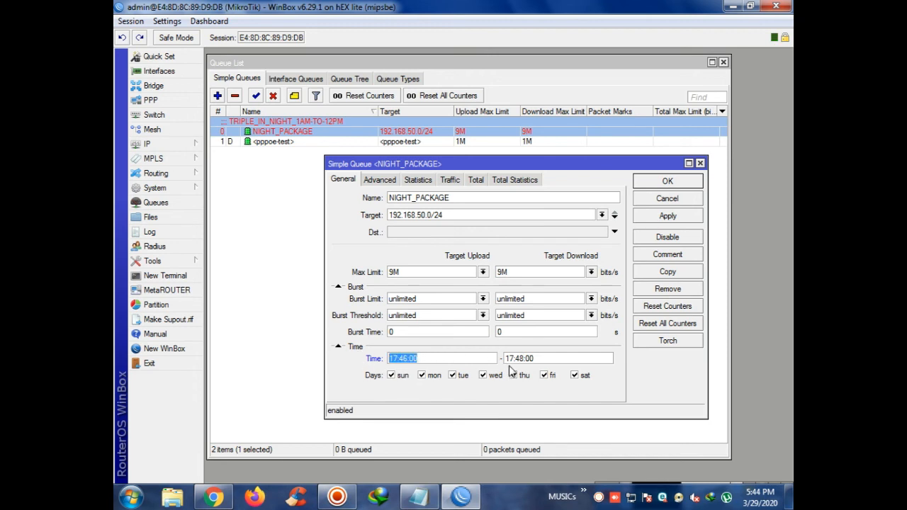
drag(557, 358, 509, 358)
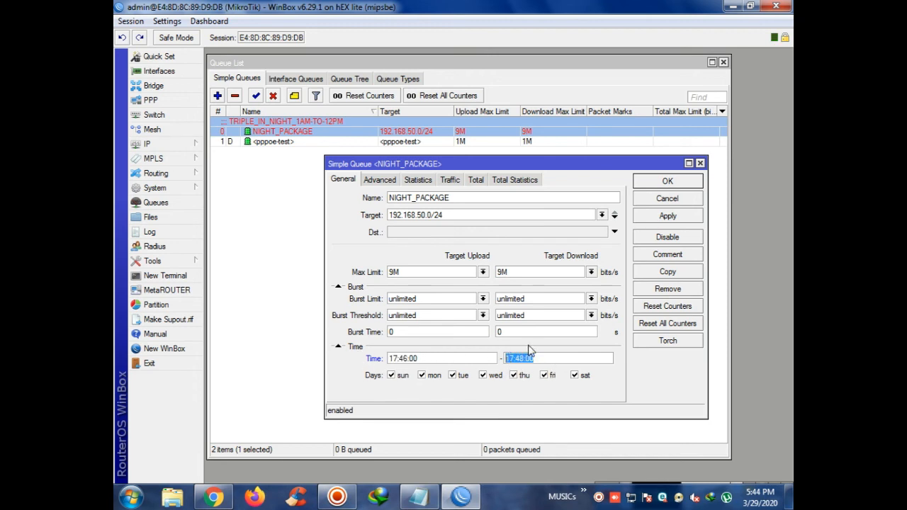
click(667, 216)
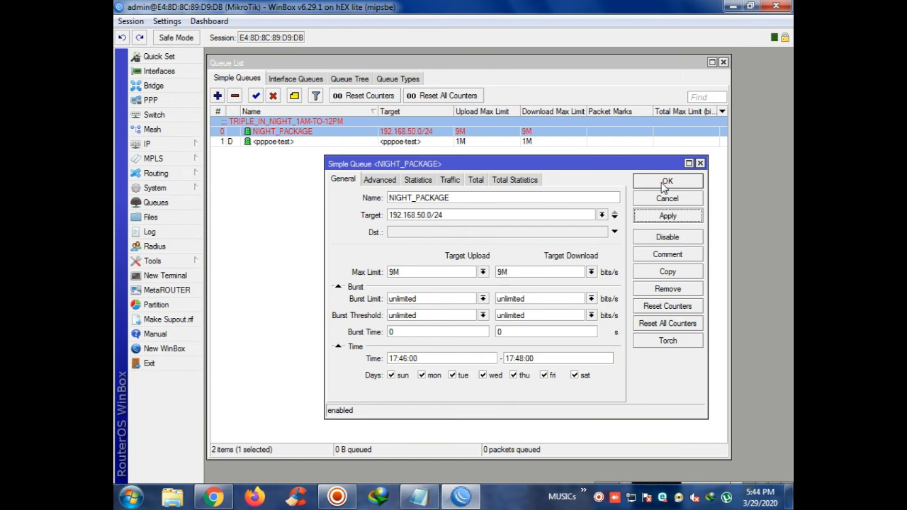
click(666, 182)
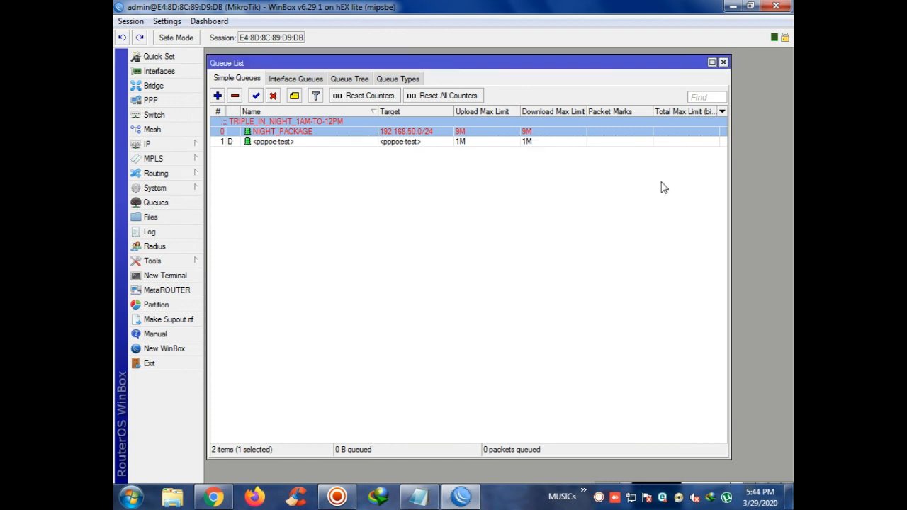
click(612, 390)
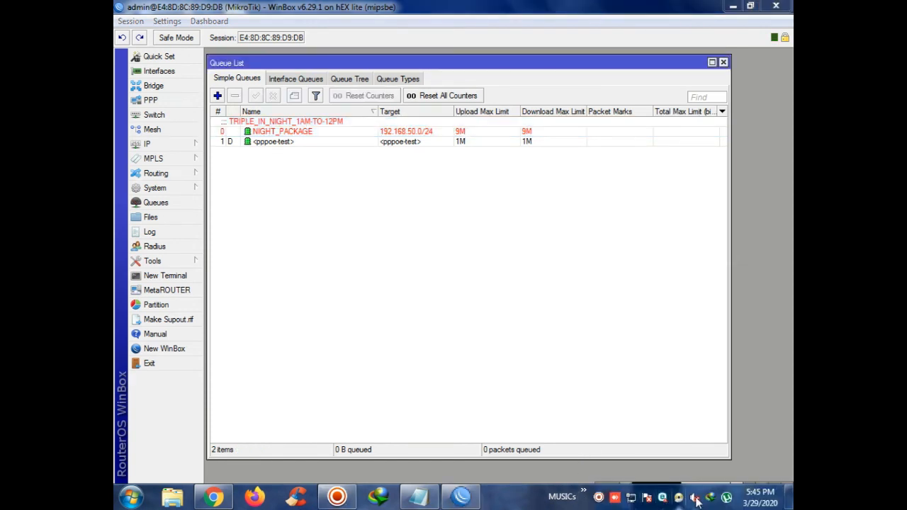
Resume the paused 234.54 MB Mysterious Clock download in IDM and reopen NIGHT_PACKAGE's settings
click(710, 499)
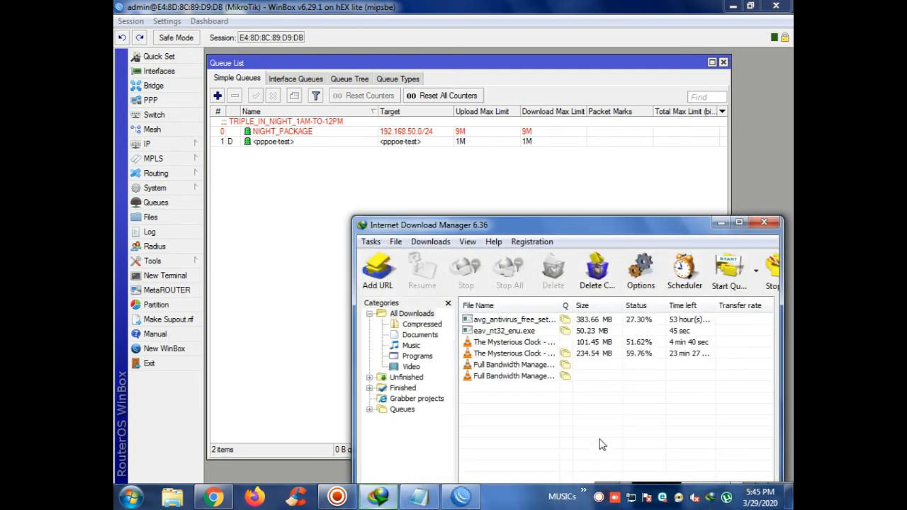
right_click(526, 360)
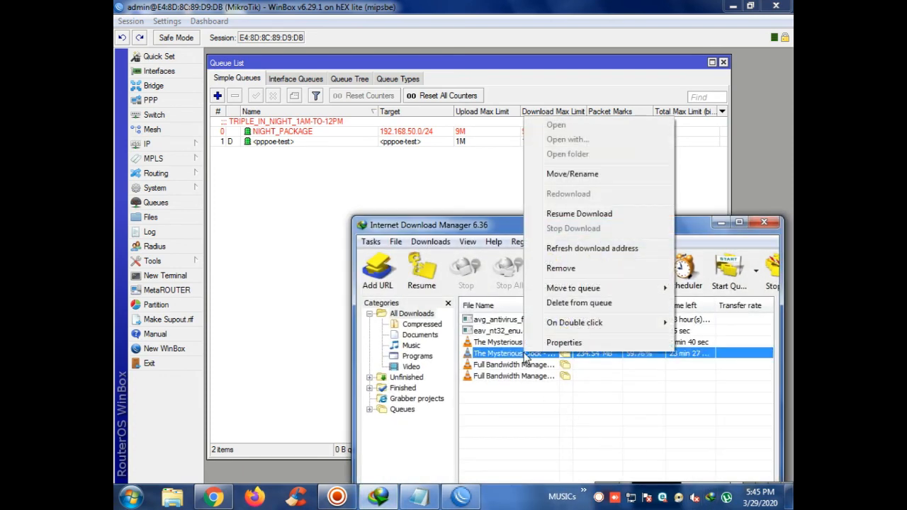
click(564, 210)
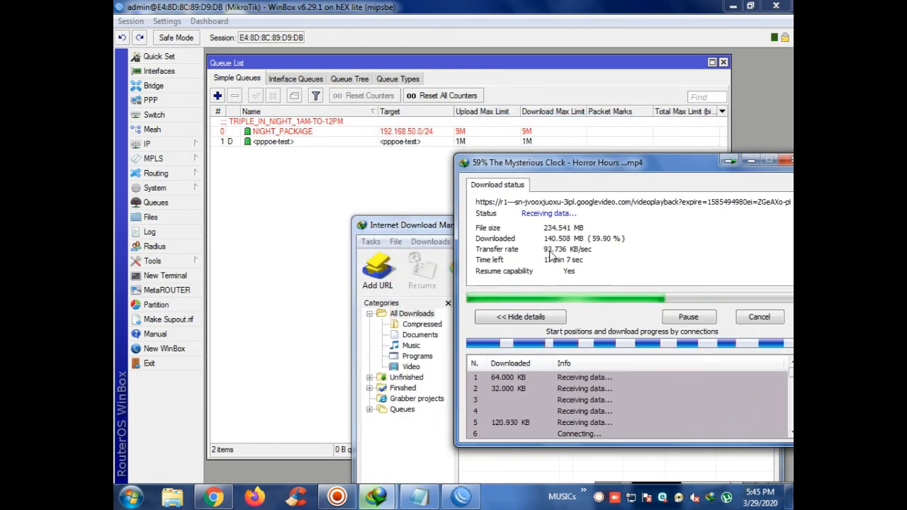
double_click(283, 130)
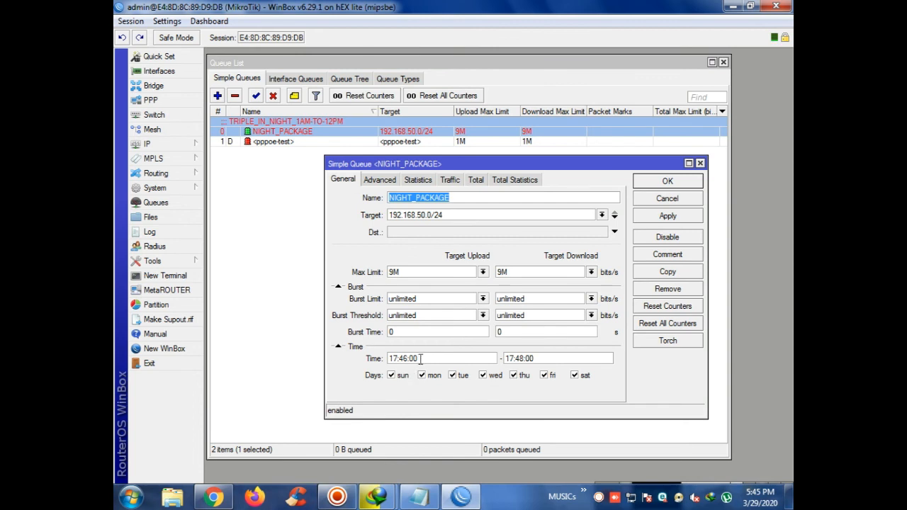
Check the 17:46:00 start time and restart the paused download in IDM
double_click(418, 359)
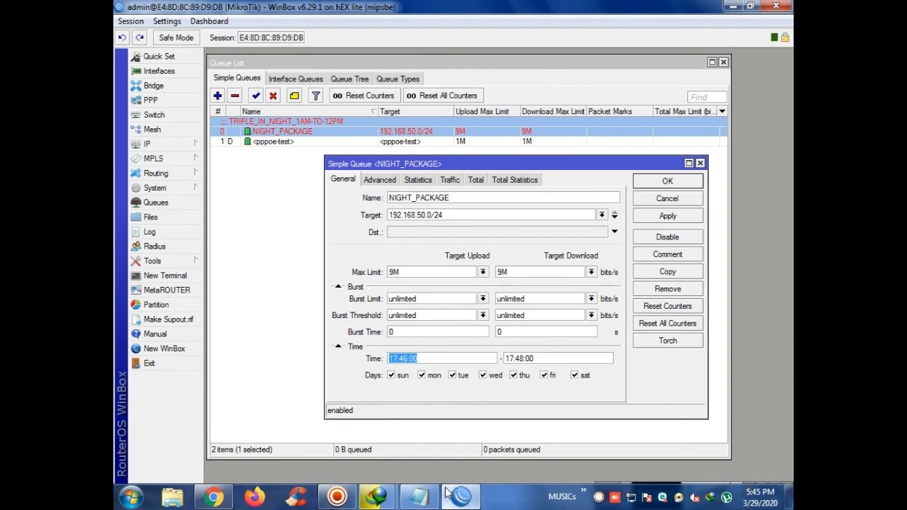
mouse_move(377, 497)
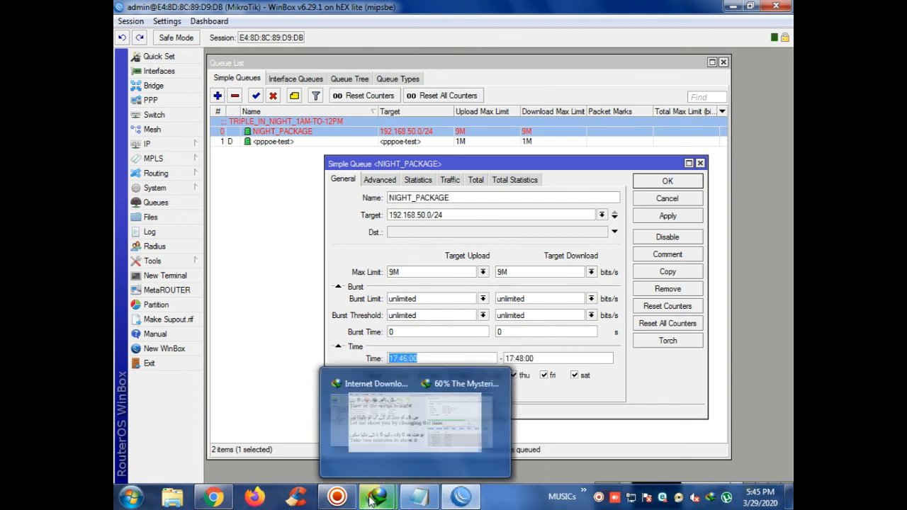
click(449, 449)
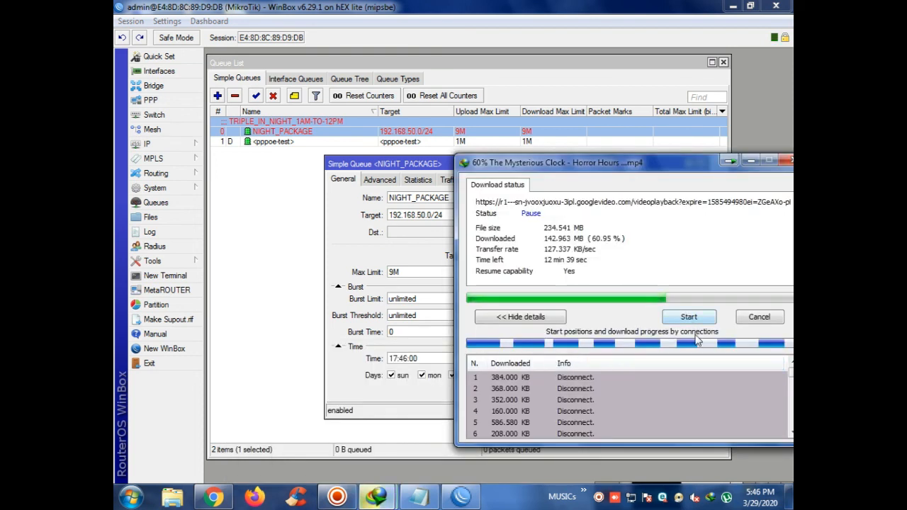
click(689, 317)
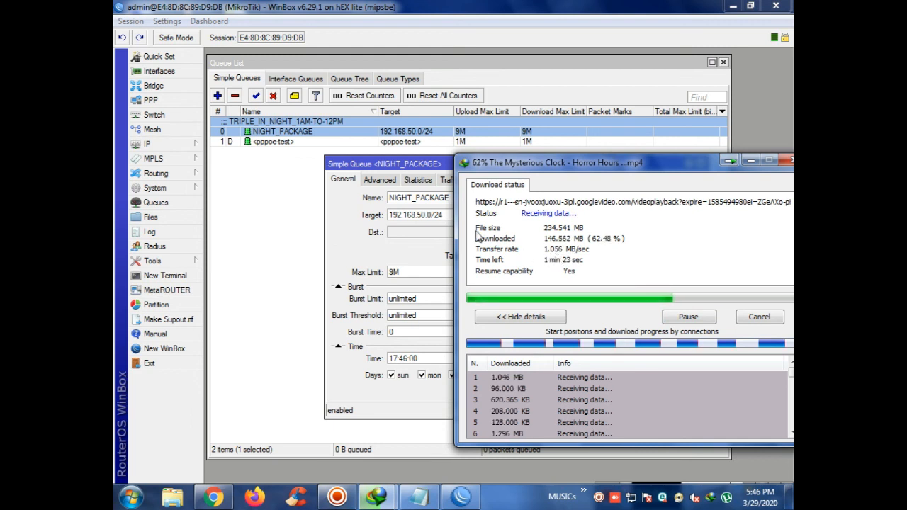
Confirm the queue's Traffic tab shows a 9.0 Mbps download rate, then cancel the settings
double_click(304, 131)
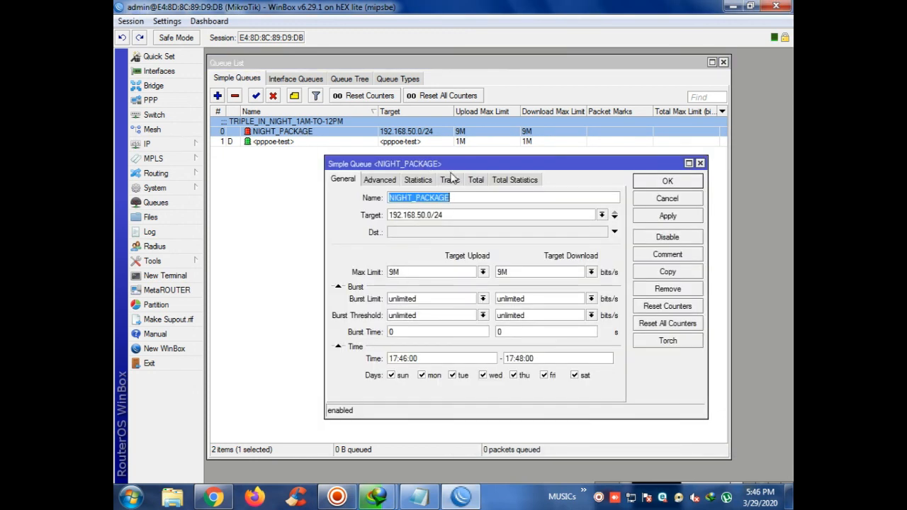
click(452, 180)
double_click(527, 215)
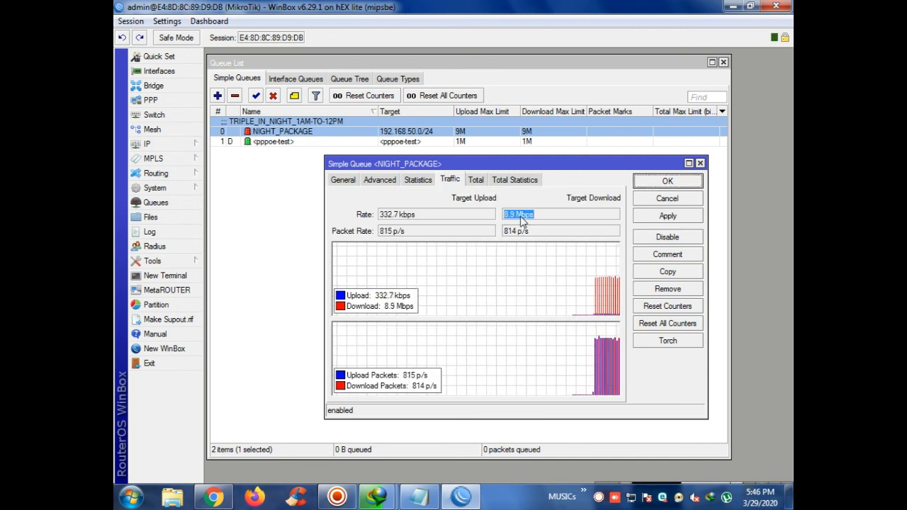
click(665, 204)
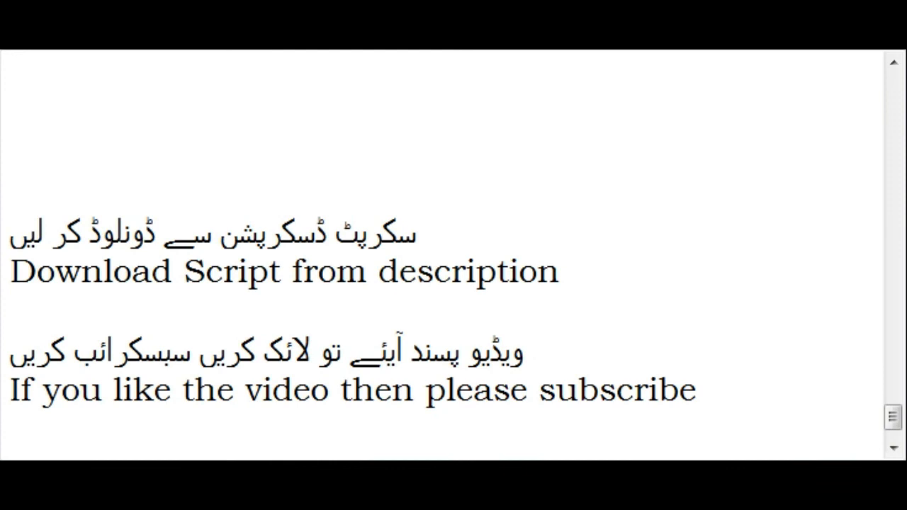